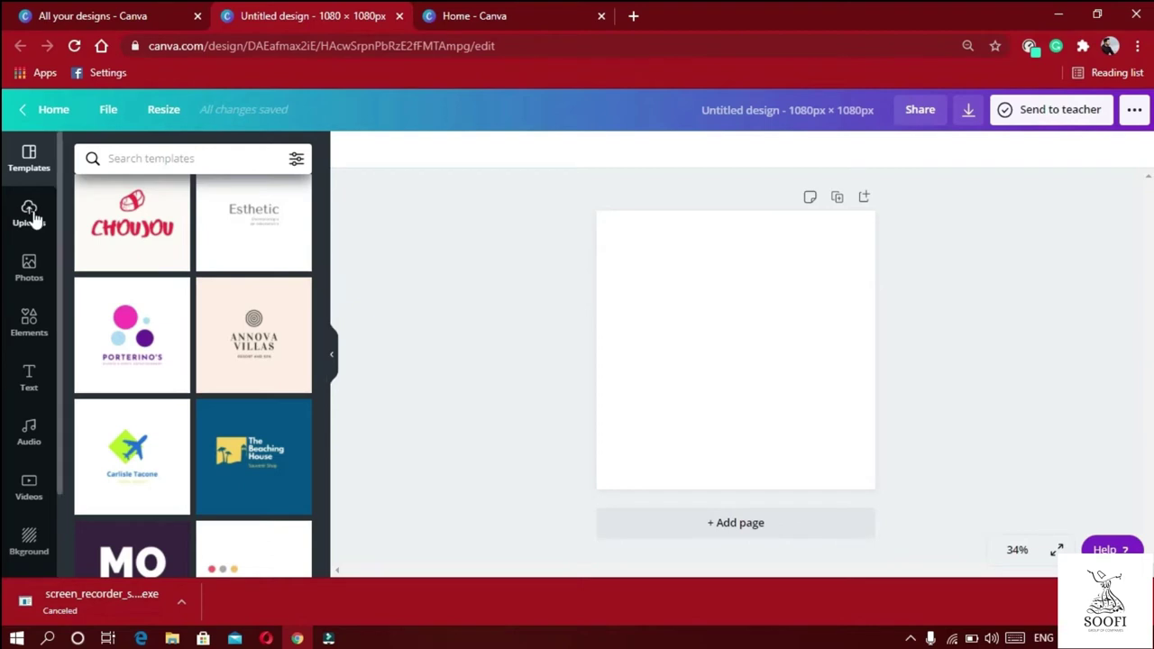
Look through the uploaded images, the available upload sources and the stock photos
click(29, 214)
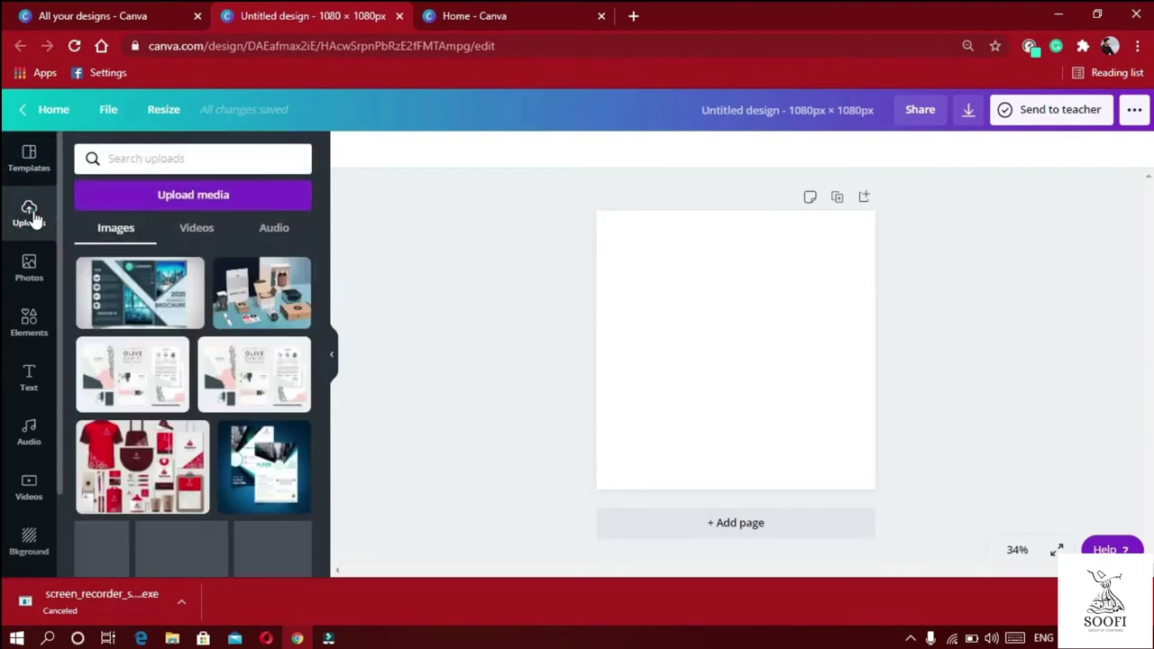
click(186, 233)
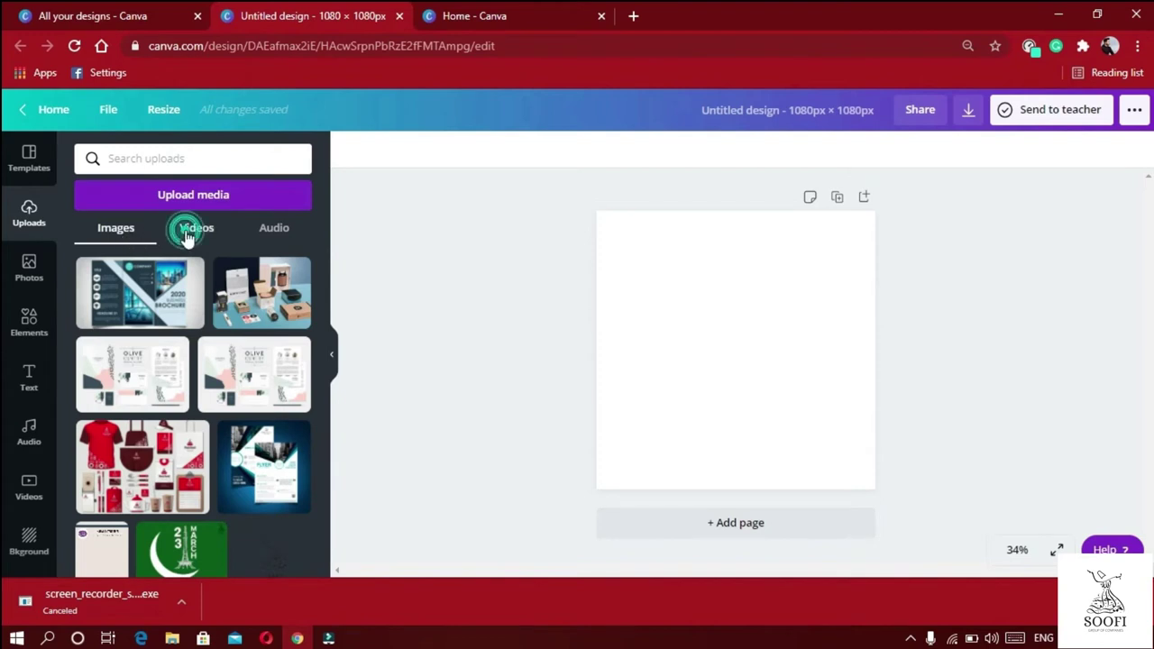
click(223, 199)
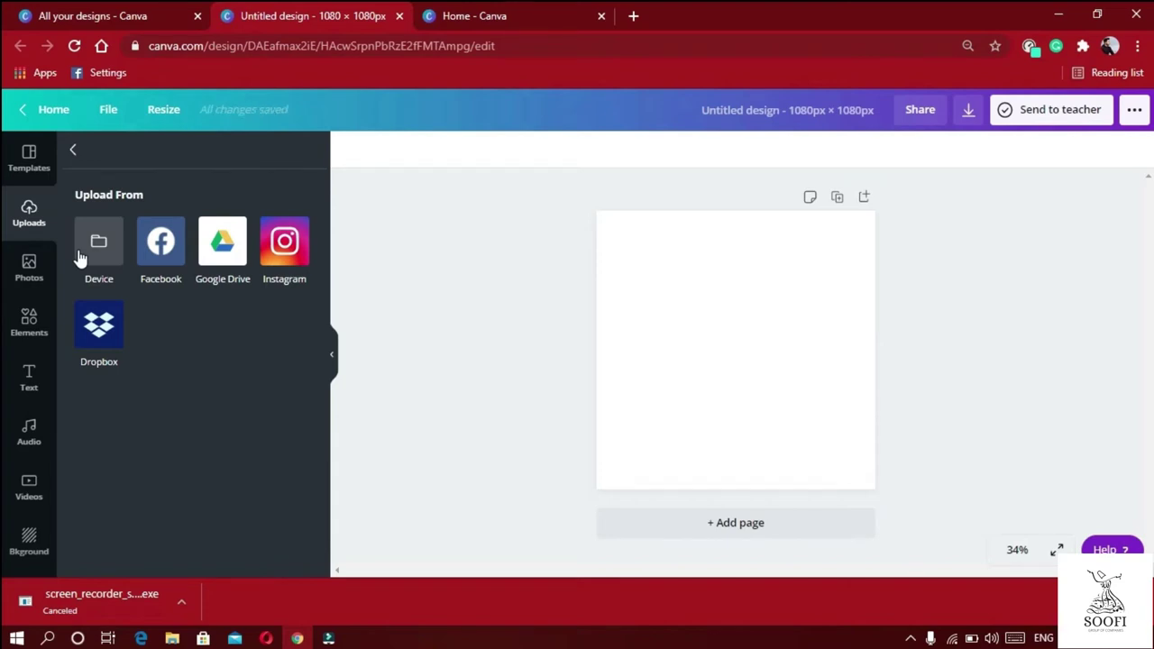
click(28, 266)
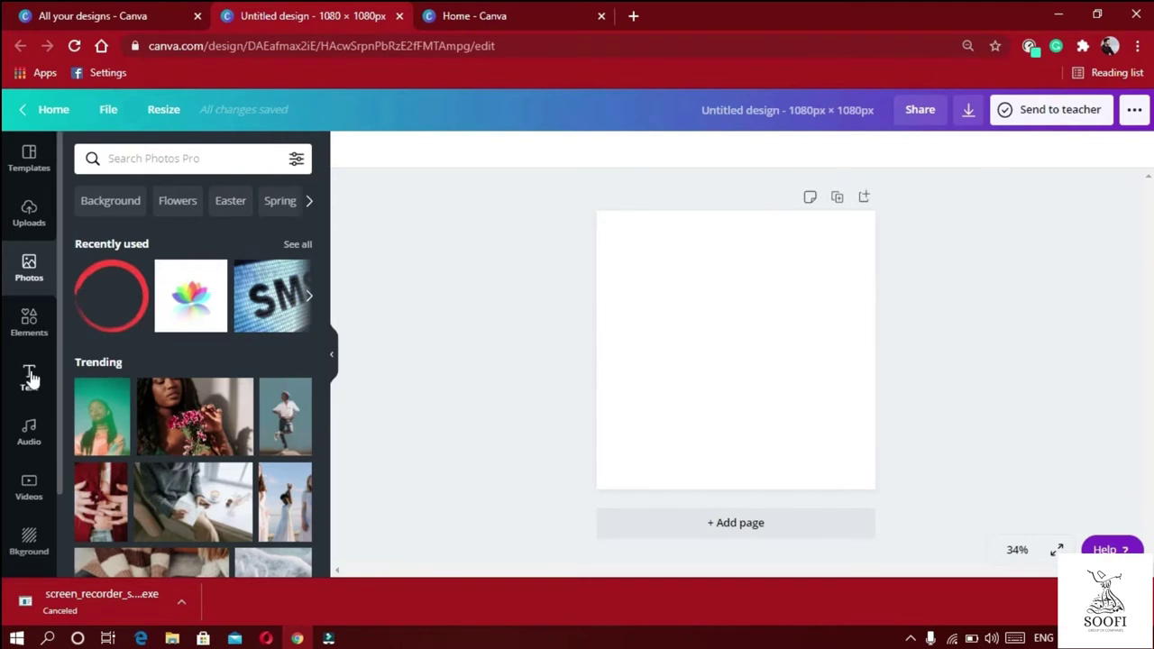
Add a circle shape from the Elements library to the blank page
click(30, 341)
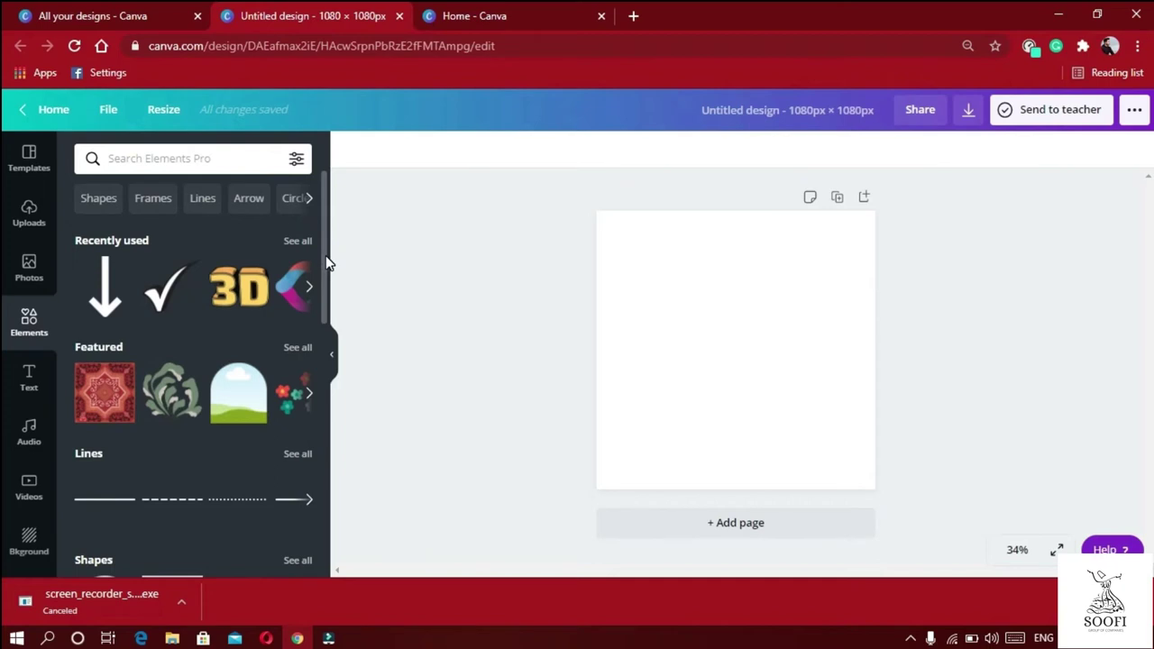
drag(327, 256, 322, 358)
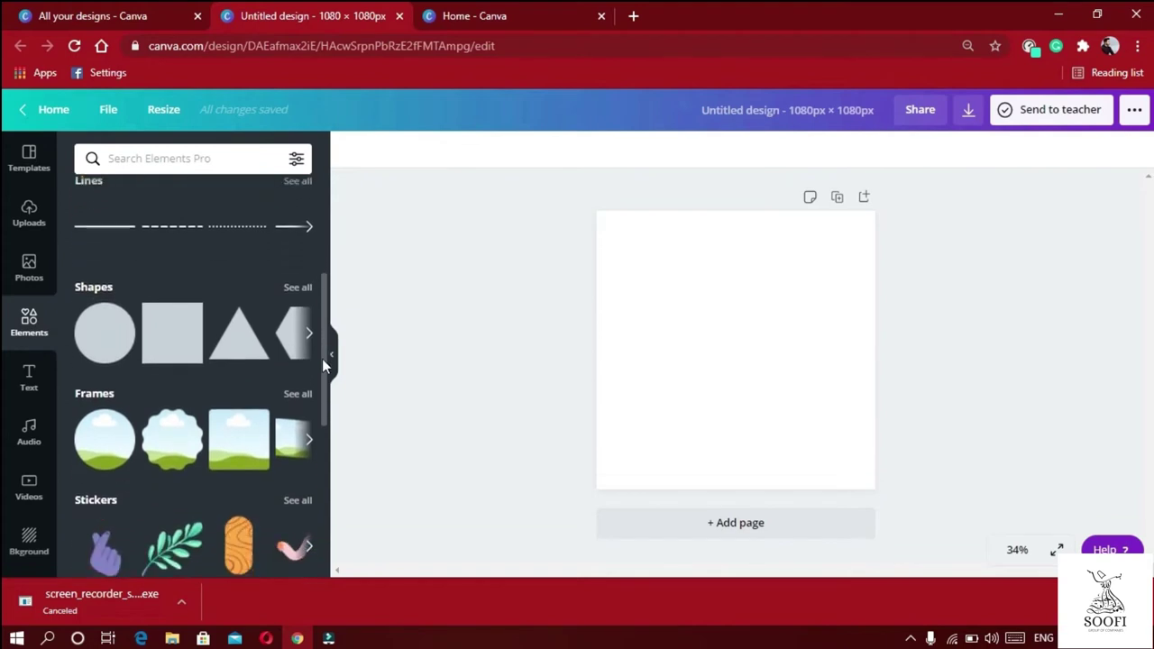
click(88, 349)
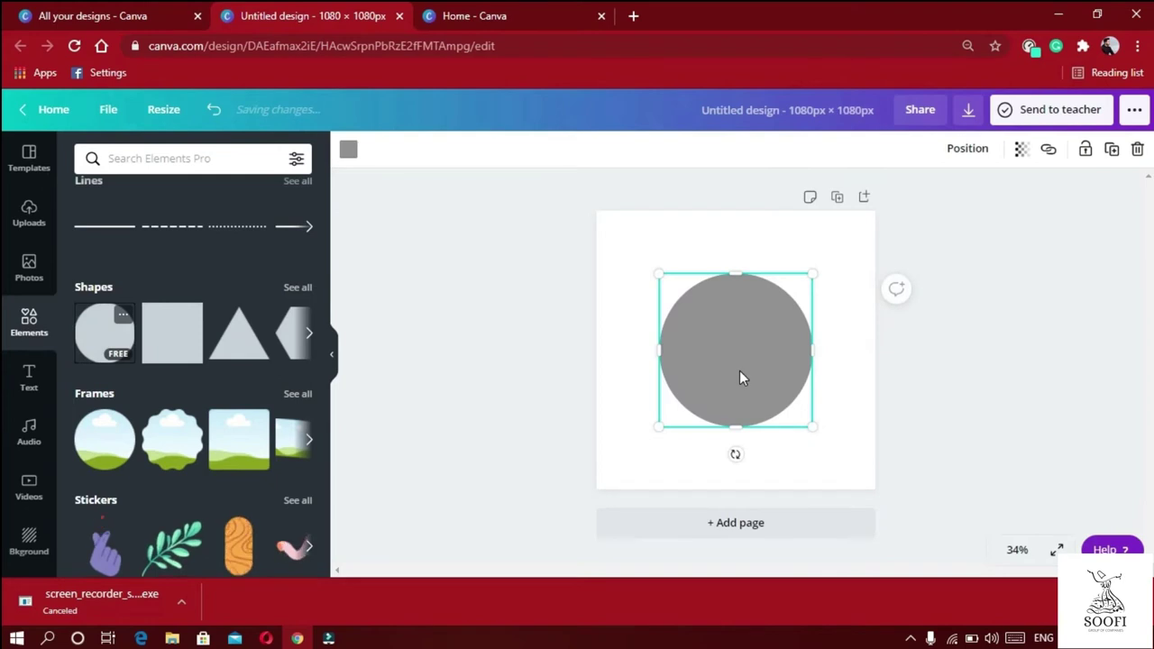
Examine the circle's colour, position and transparency options
click(349, 152)
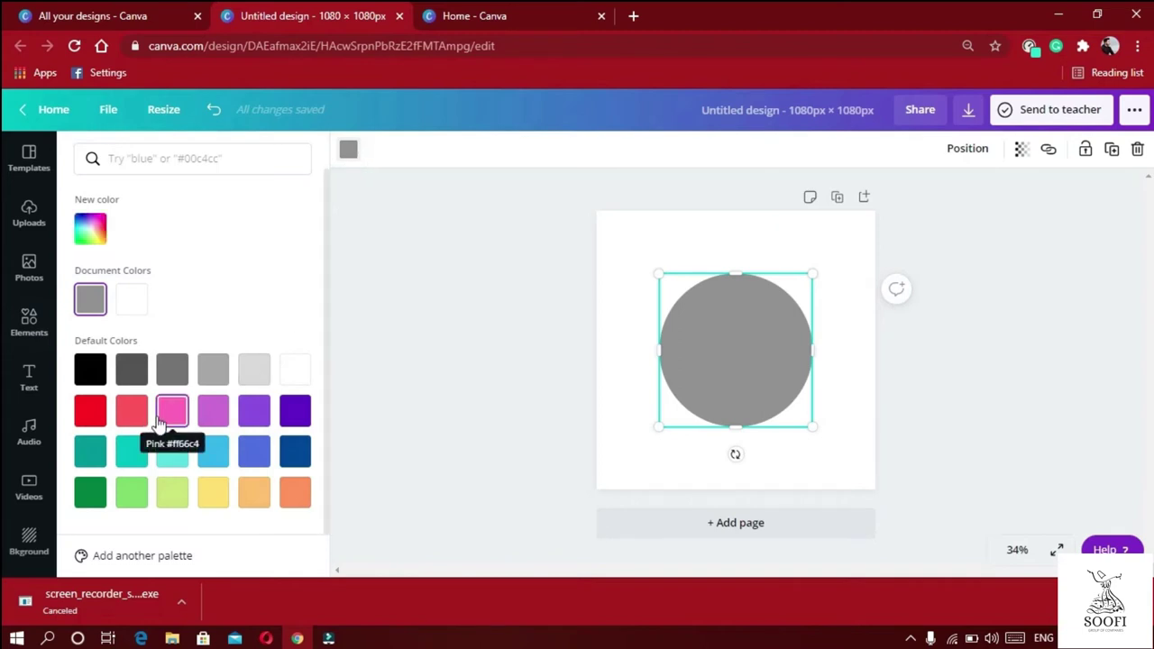
click(968, 151)
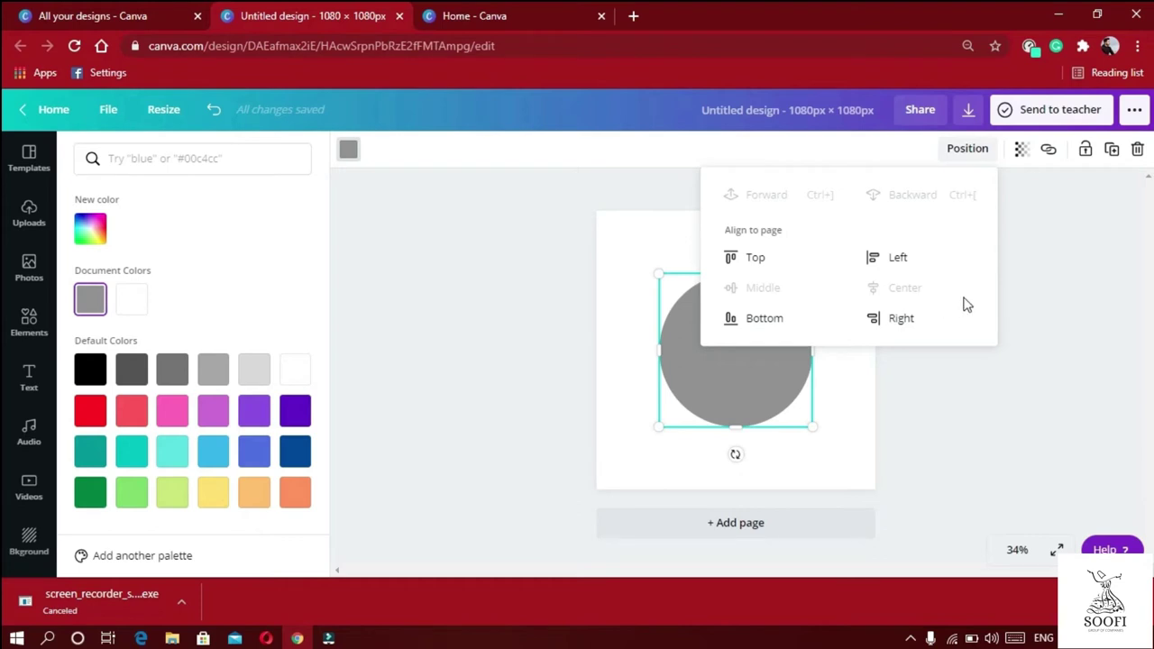
click(1023, 150)
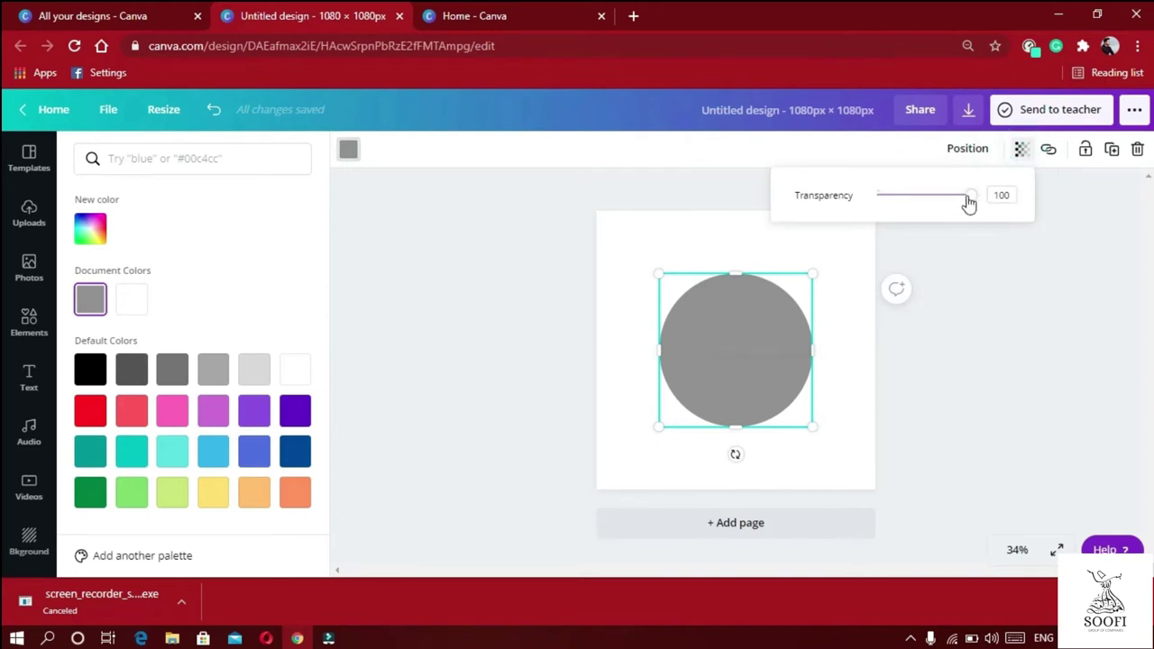
drag(970, 203, 997, 222)
Lock and unlock the circle, and make a duplicate of it
click(1087, 151)
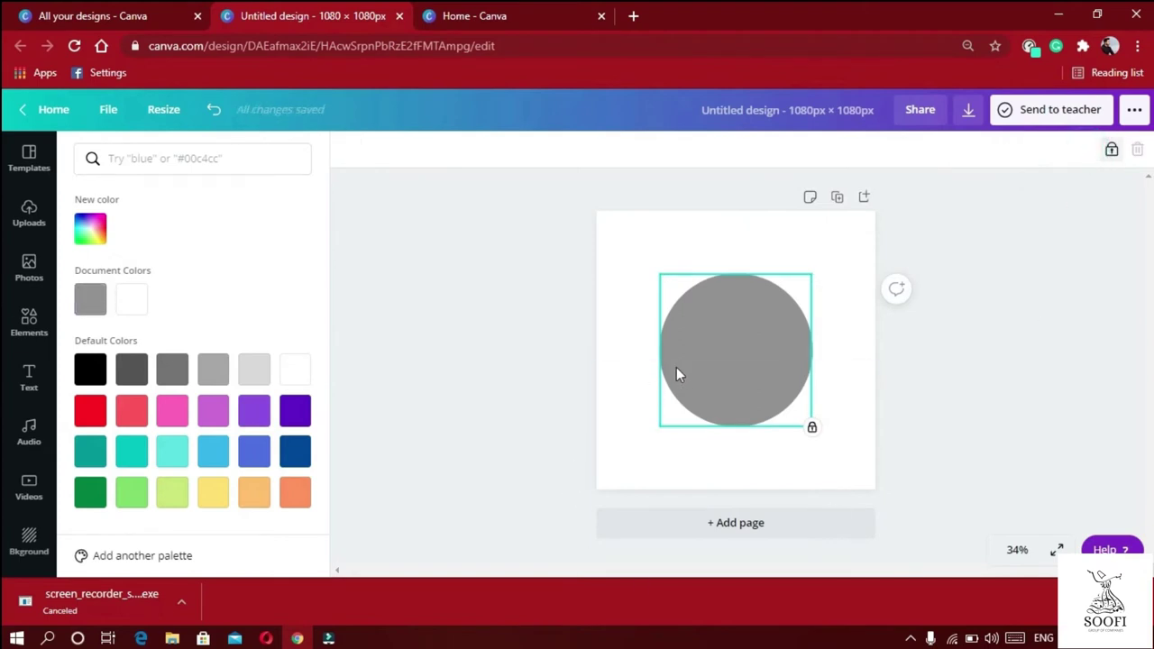
click(696, 332)
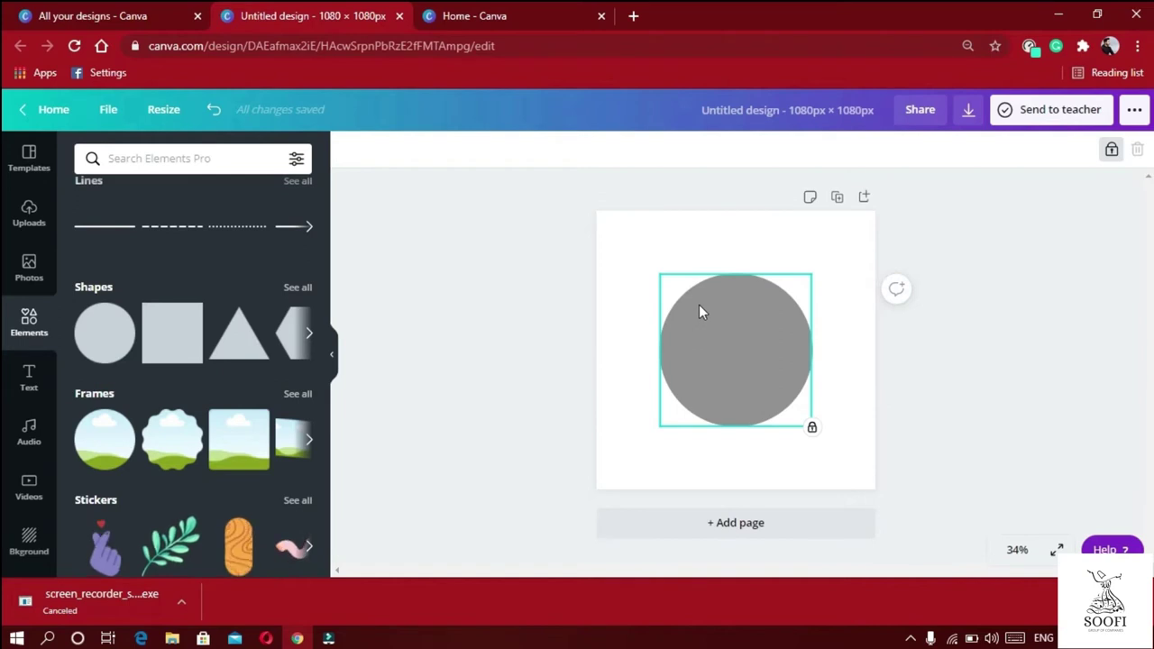
click(1113, 150)
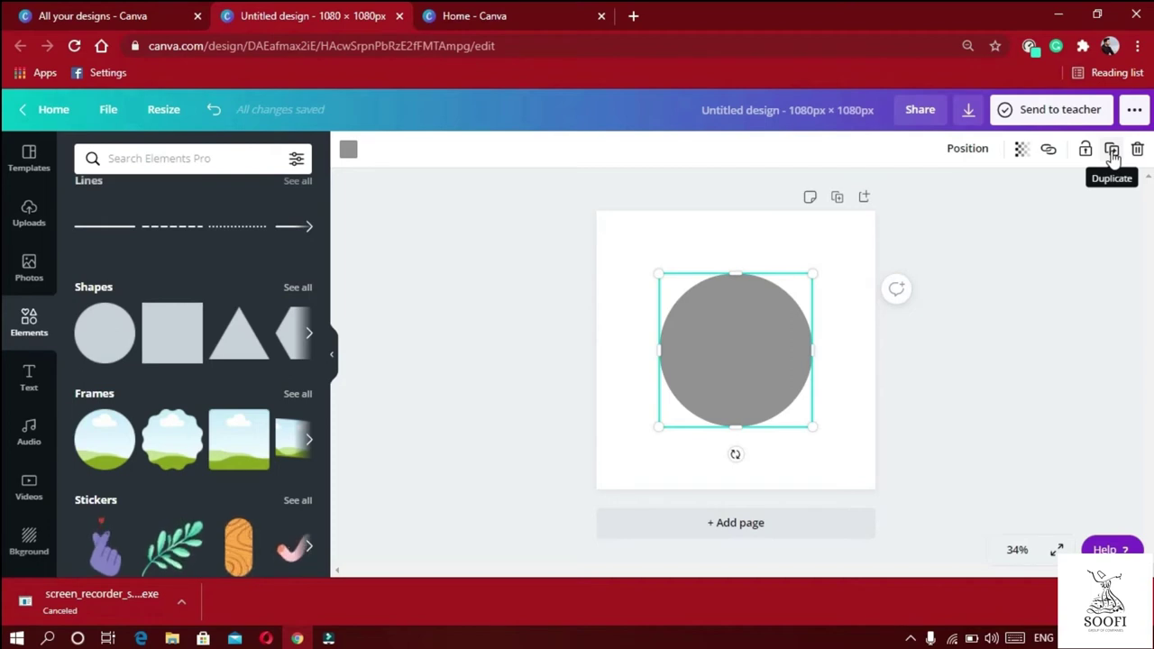
click(1113, 152)
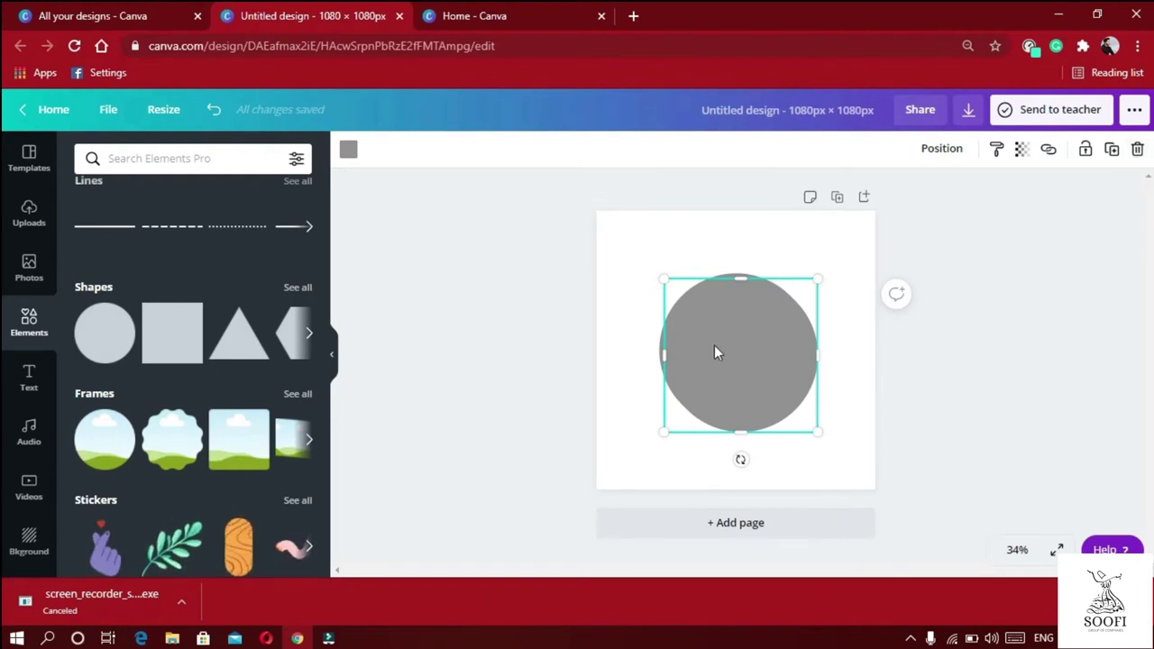
Add the trending photo of a woman on a green background and move it down to uncover the circles
click(28, 270)
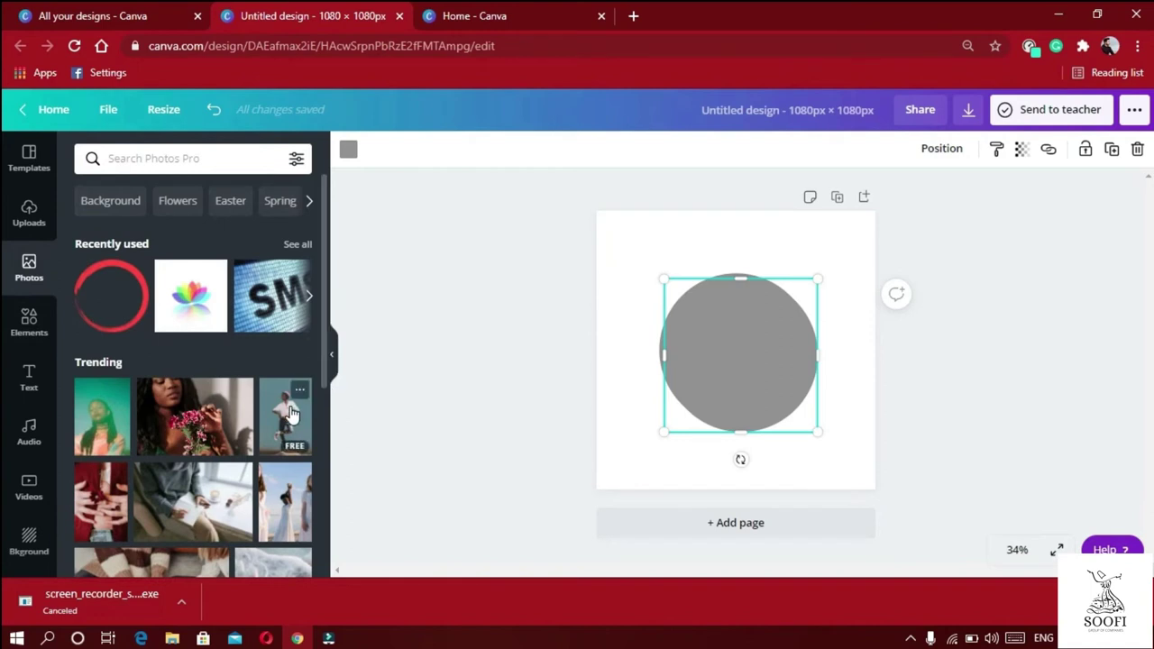
click(99, 415)
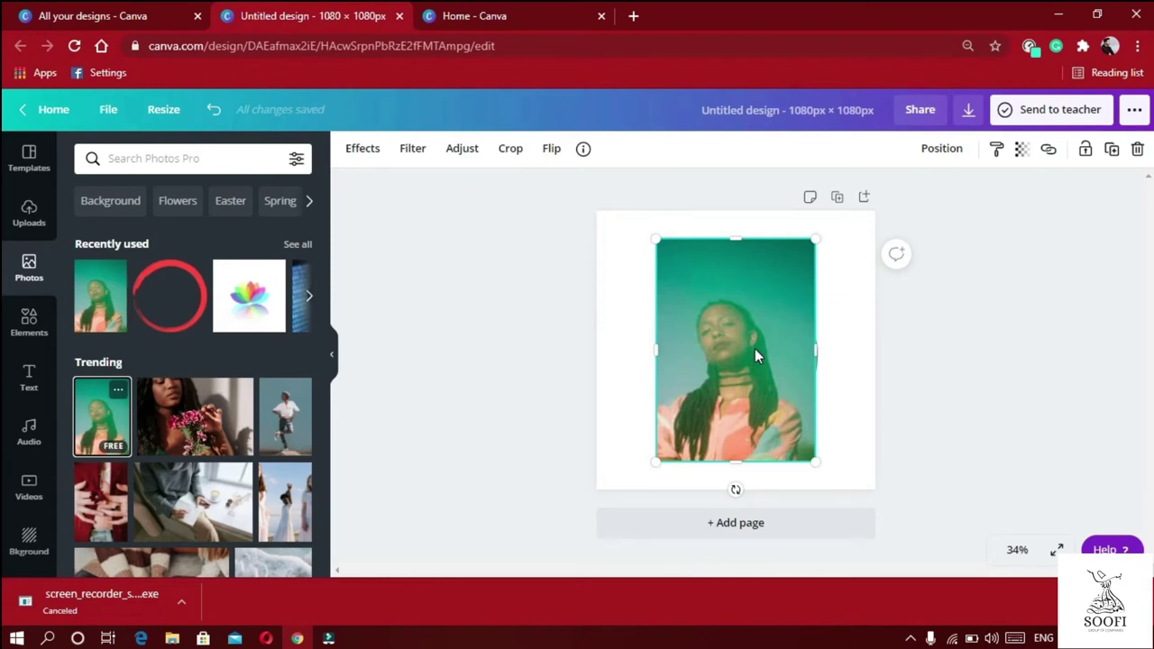
drag(732, 405, 701, 508)
Delete the duplicate circle from the page
click(747, 303)
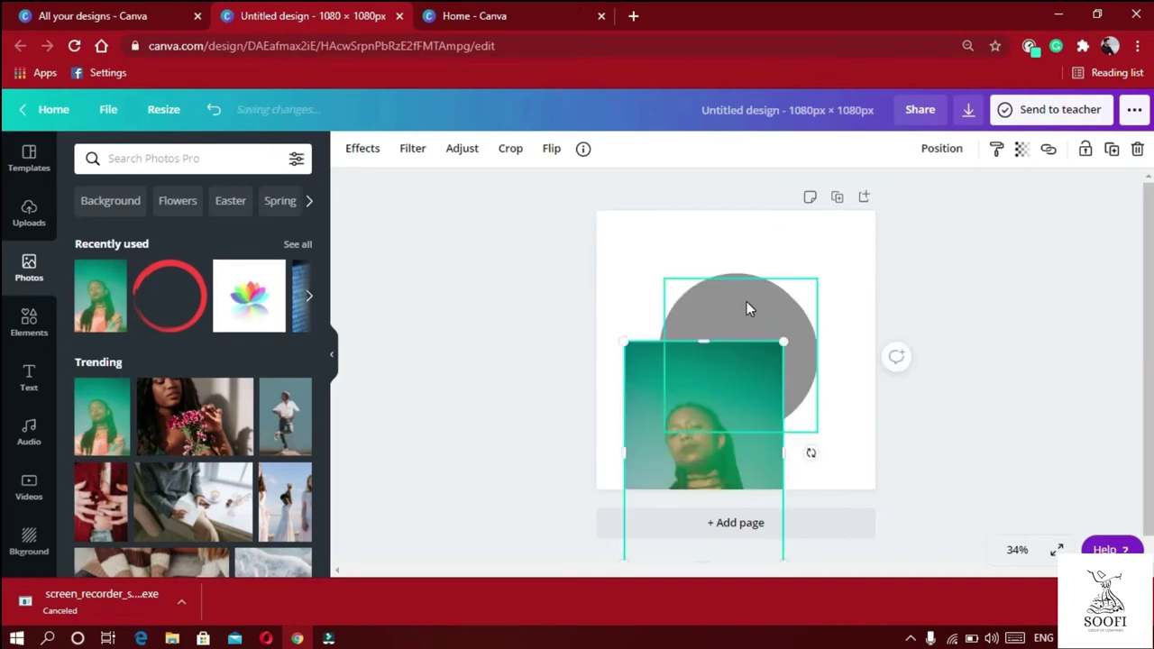
right_click(746, 305)
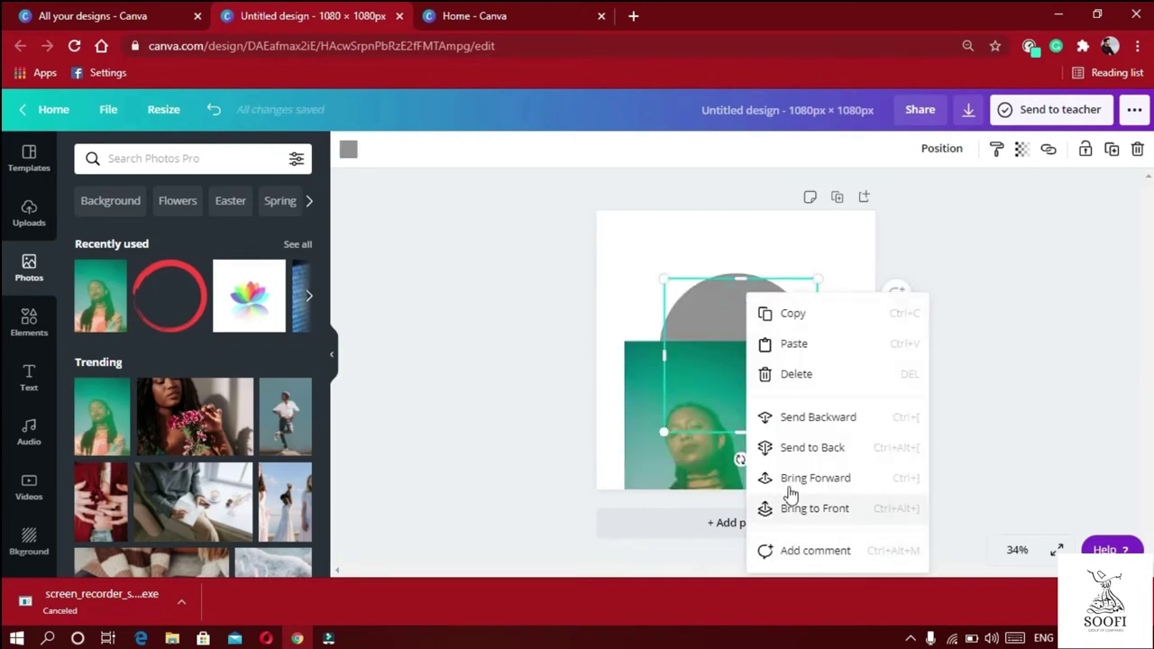
click(781, 375)
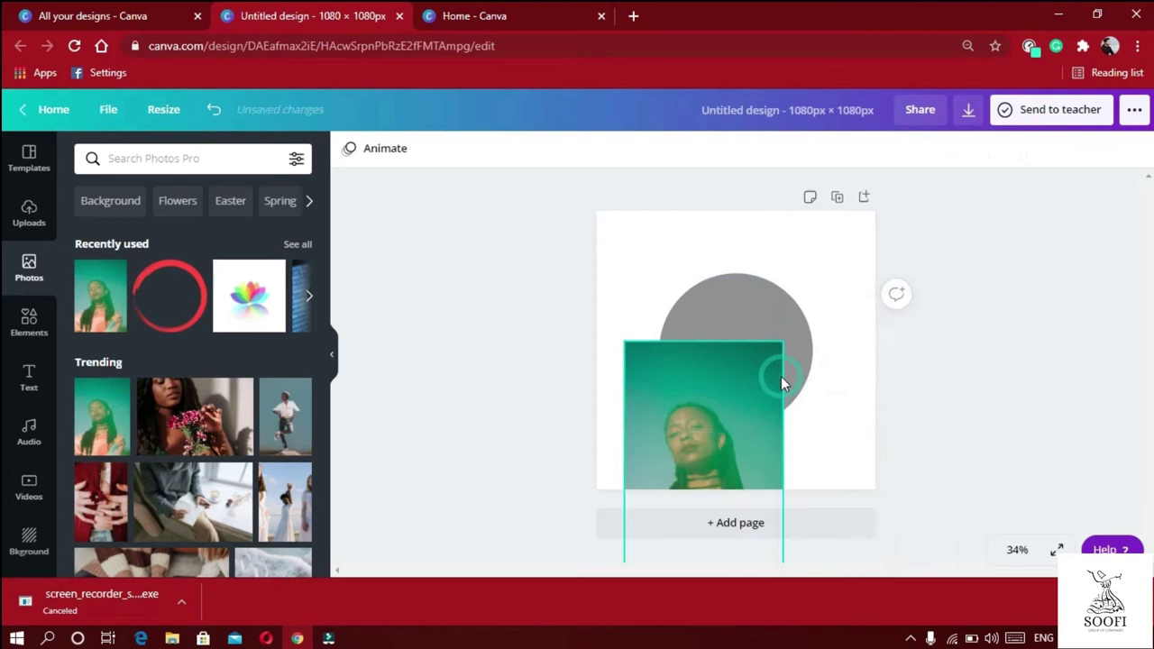
Move the photo back up over the circle and set it as the page background
click(715, 408)
drag(717, 403, 735, 307)
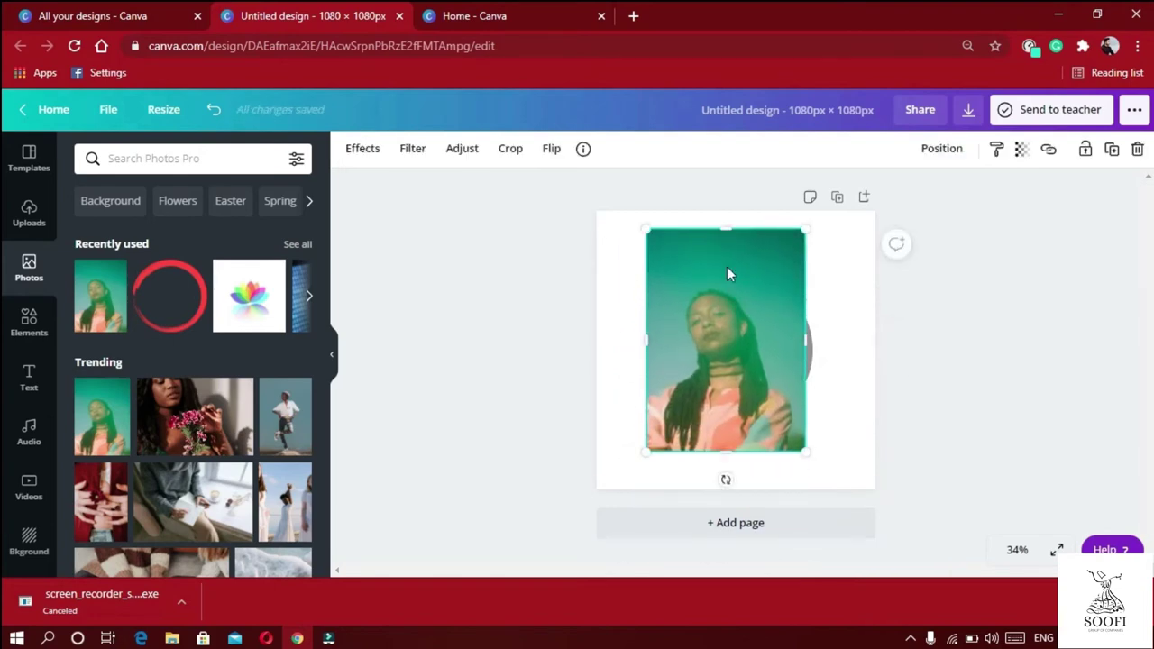
double_click(730, 269)
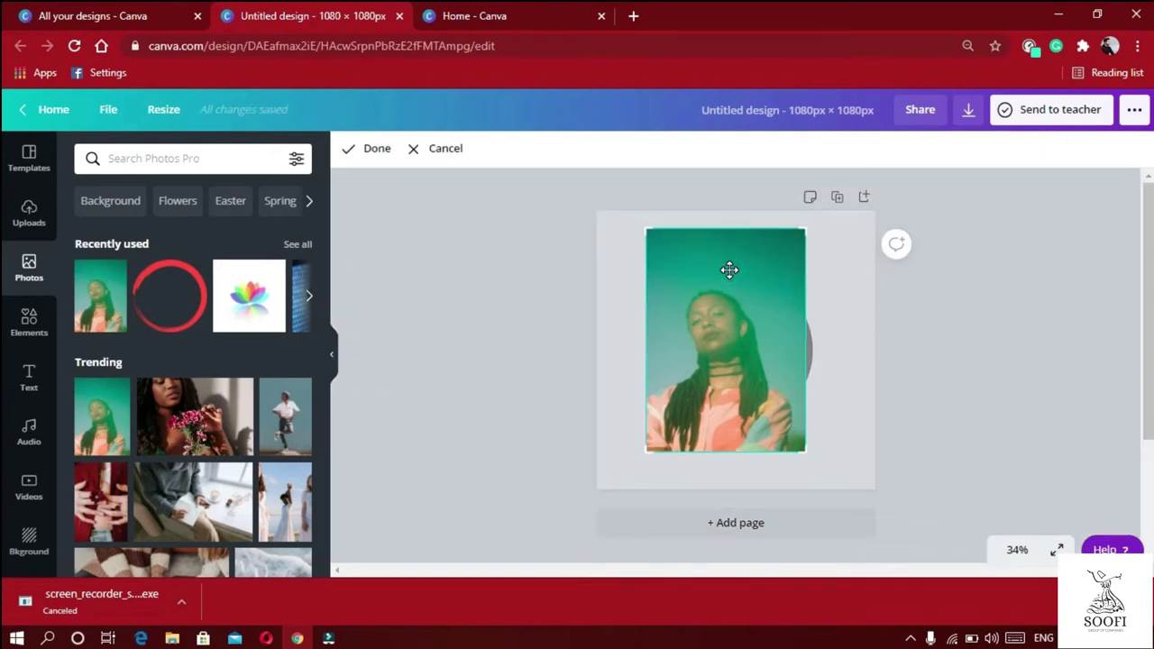
click(356, 149)
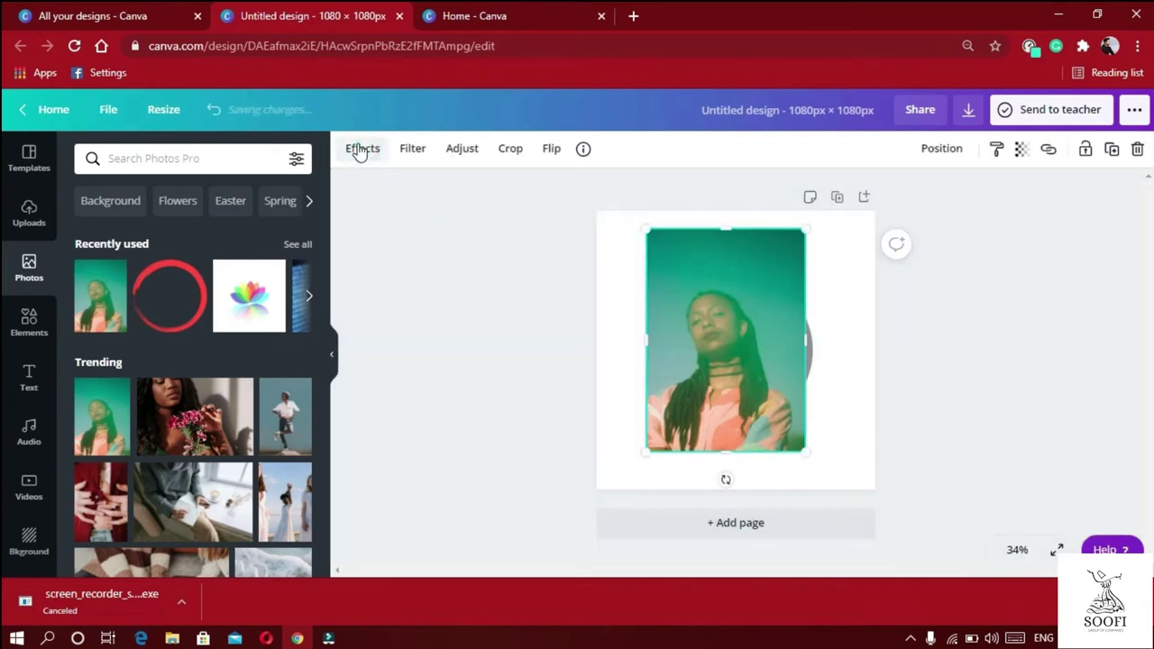
right_click(754, 345)
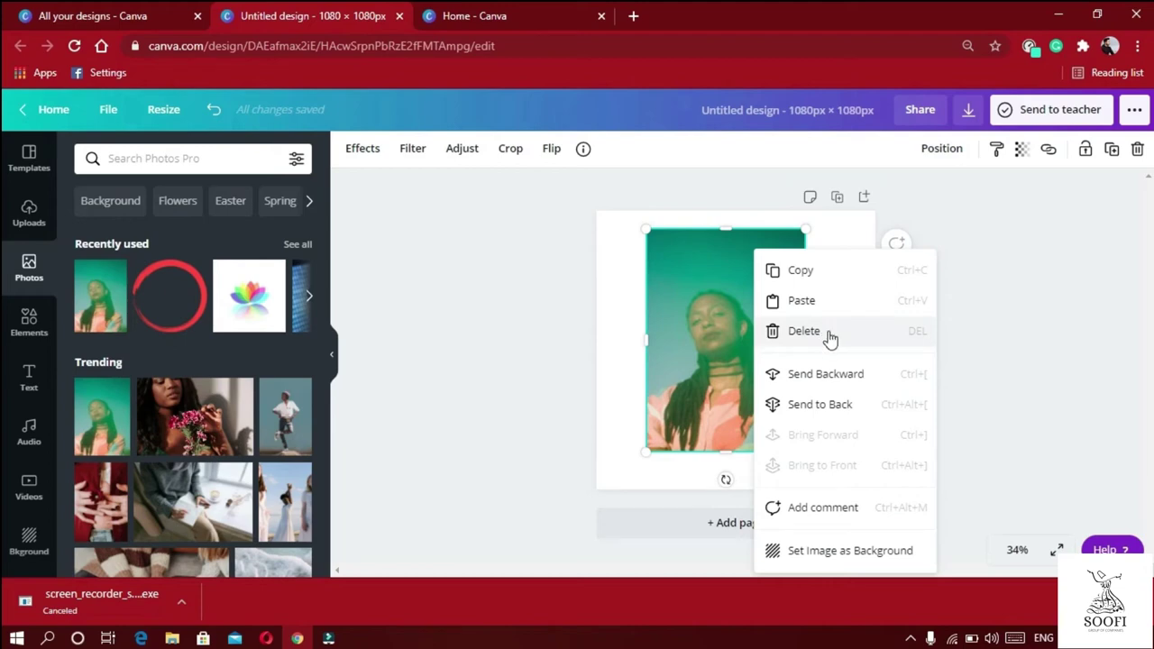
click(820, 564)
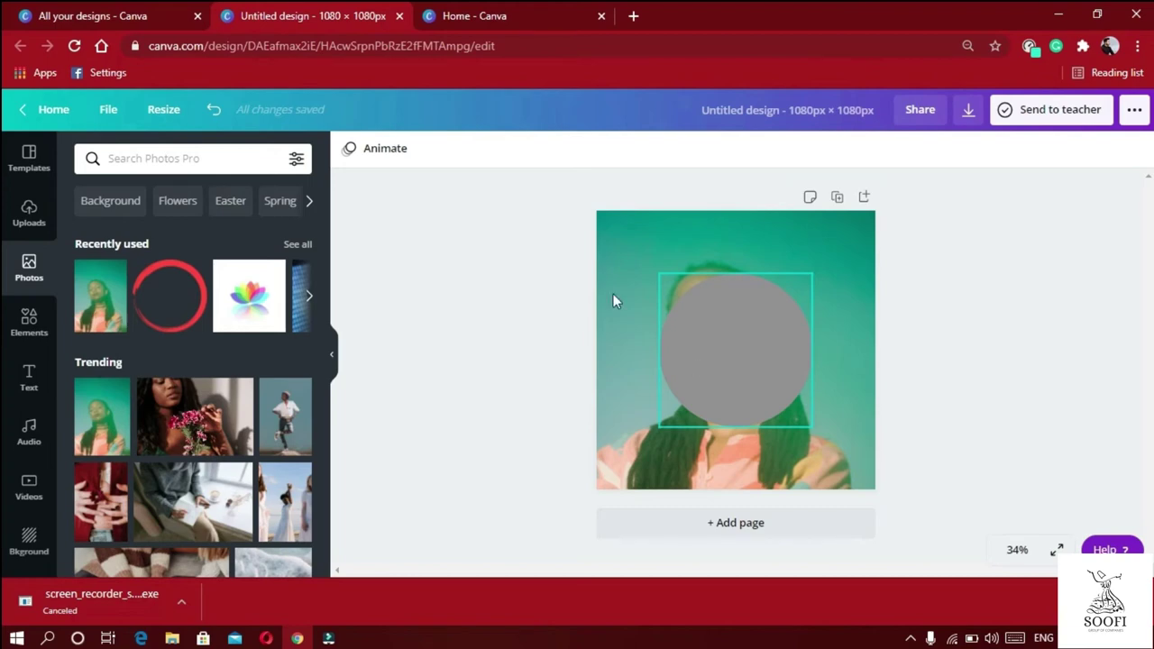
Examine the effects, filters and adjustment settings available for the background photo
click(622, 262)
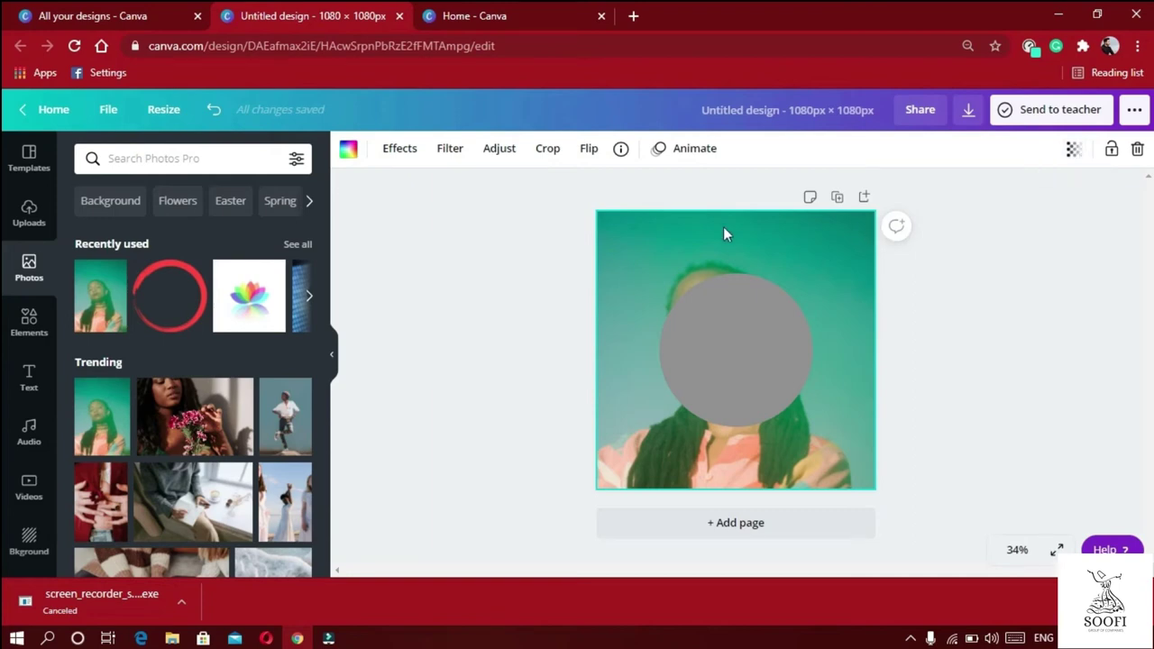
click(696, 241)
click(399, 153)
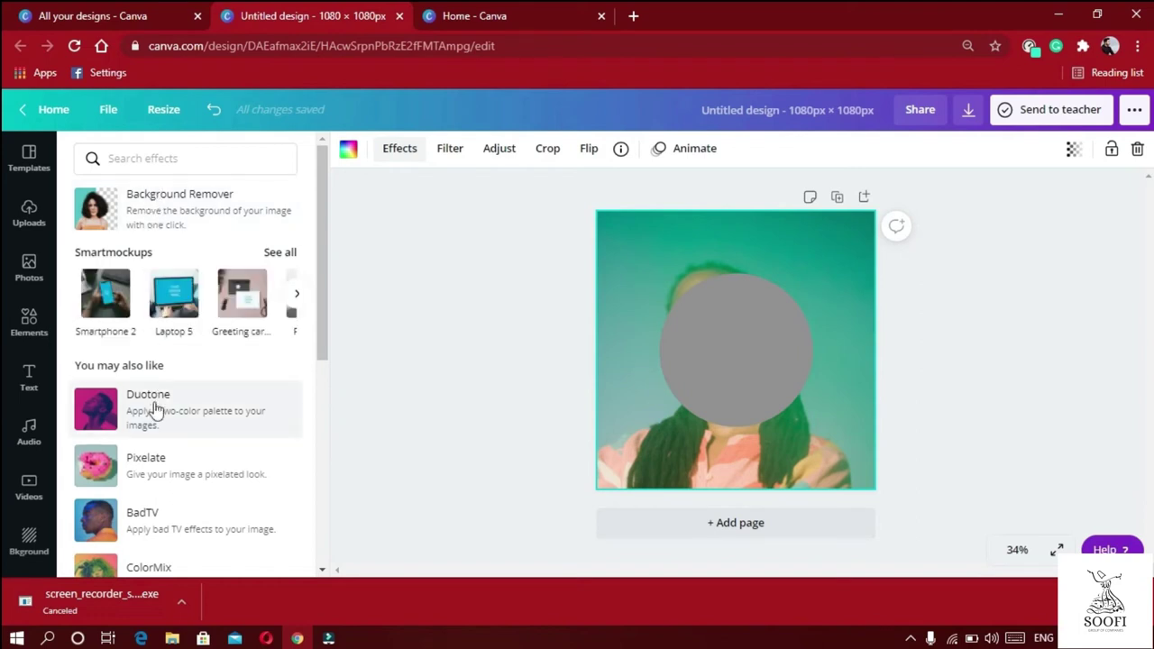
click(444, 149)
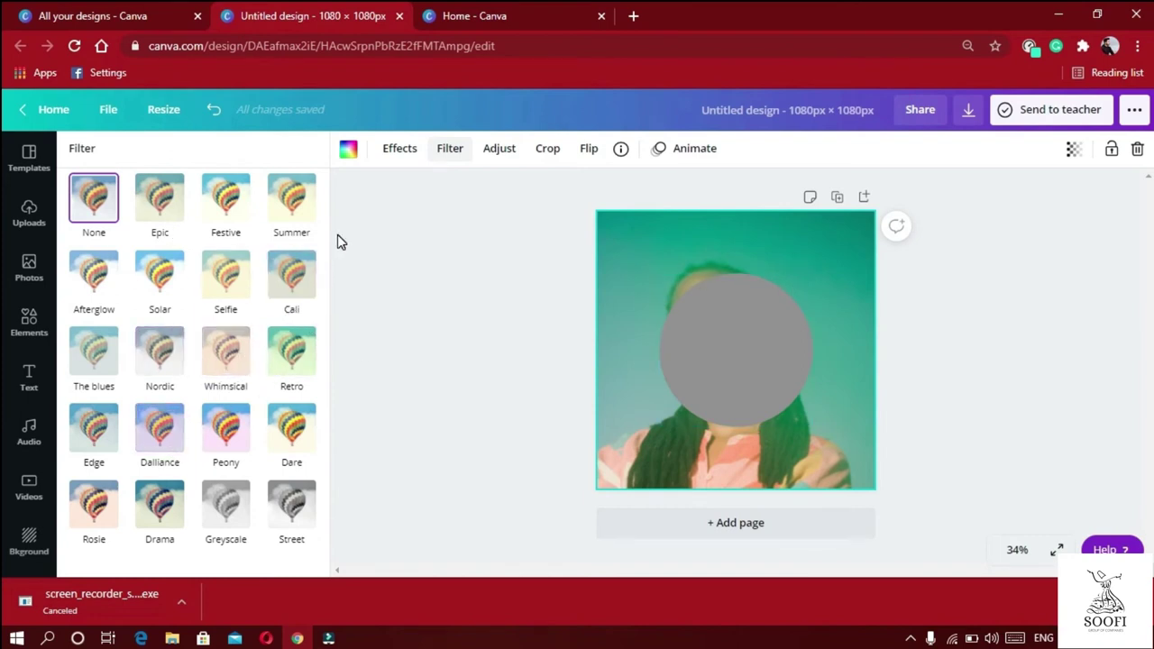
click(505, 151)
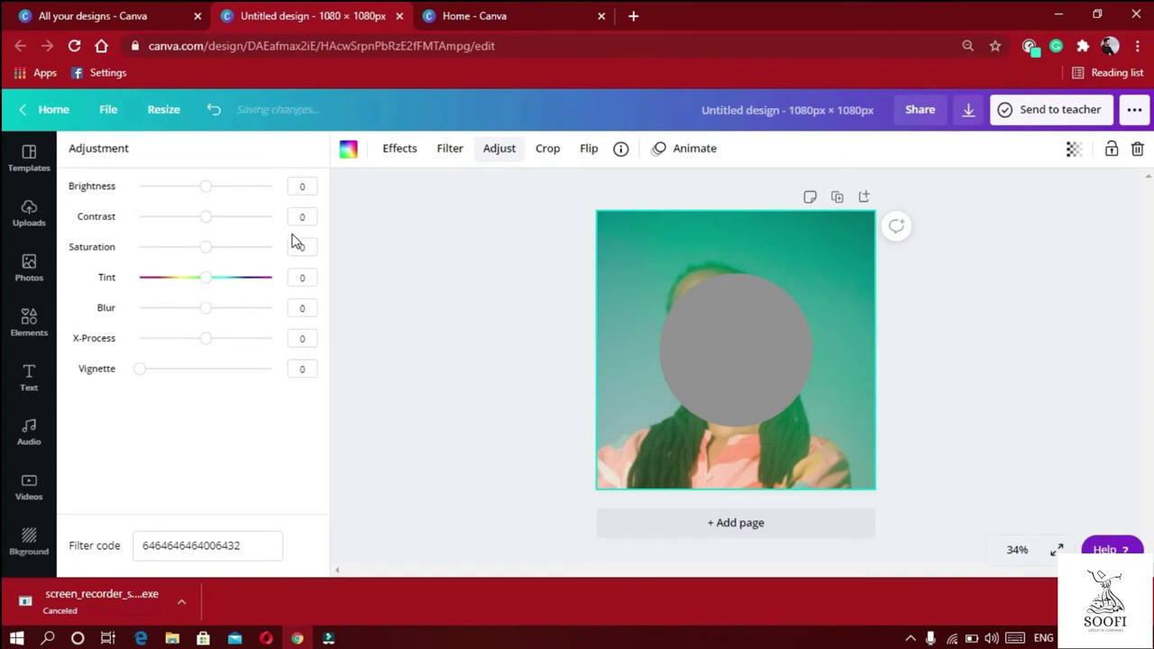
Crop the background photo by shifting the image upward inside the page frame
click(552, 151)
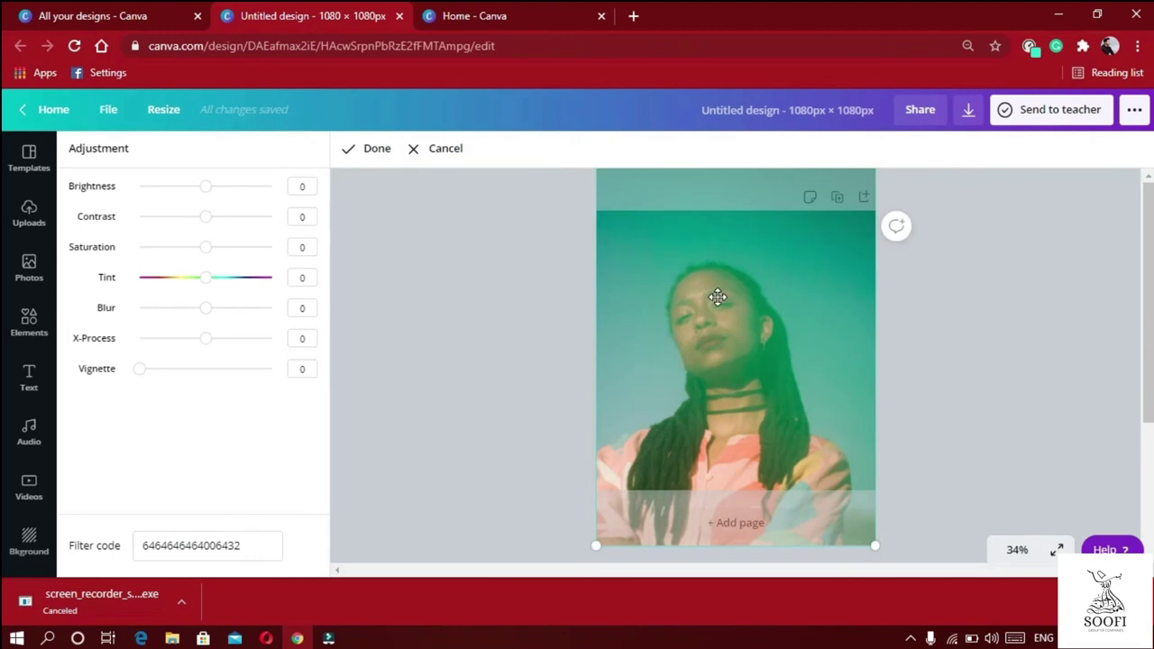
drag(716, 299, 728, 241)
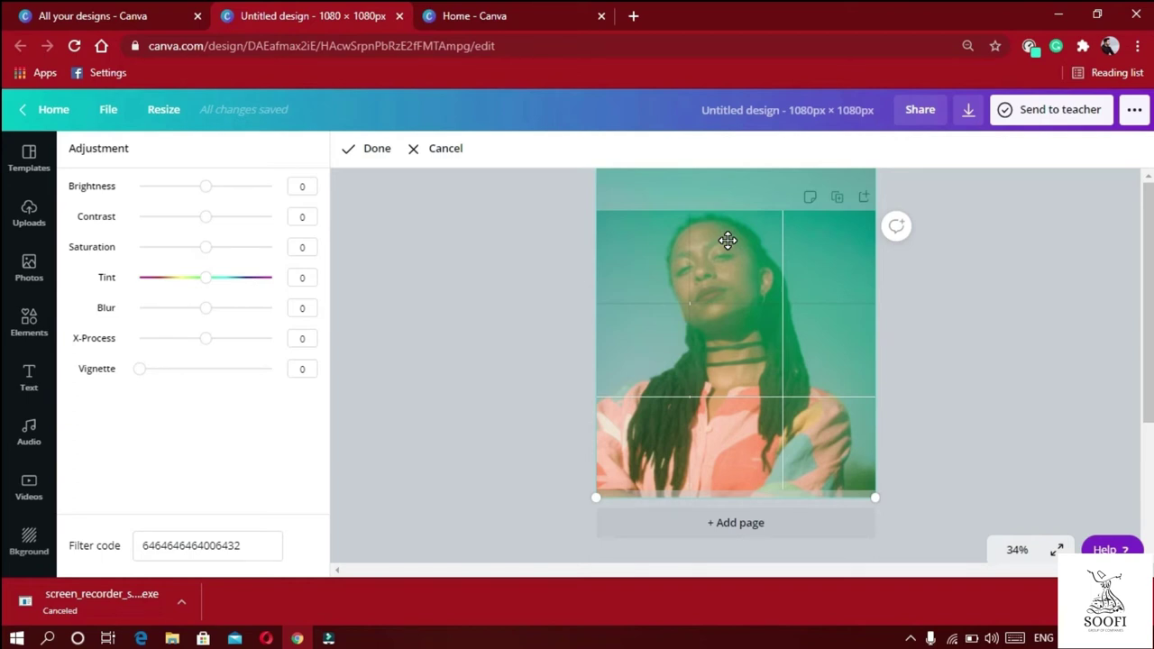
key(Return)
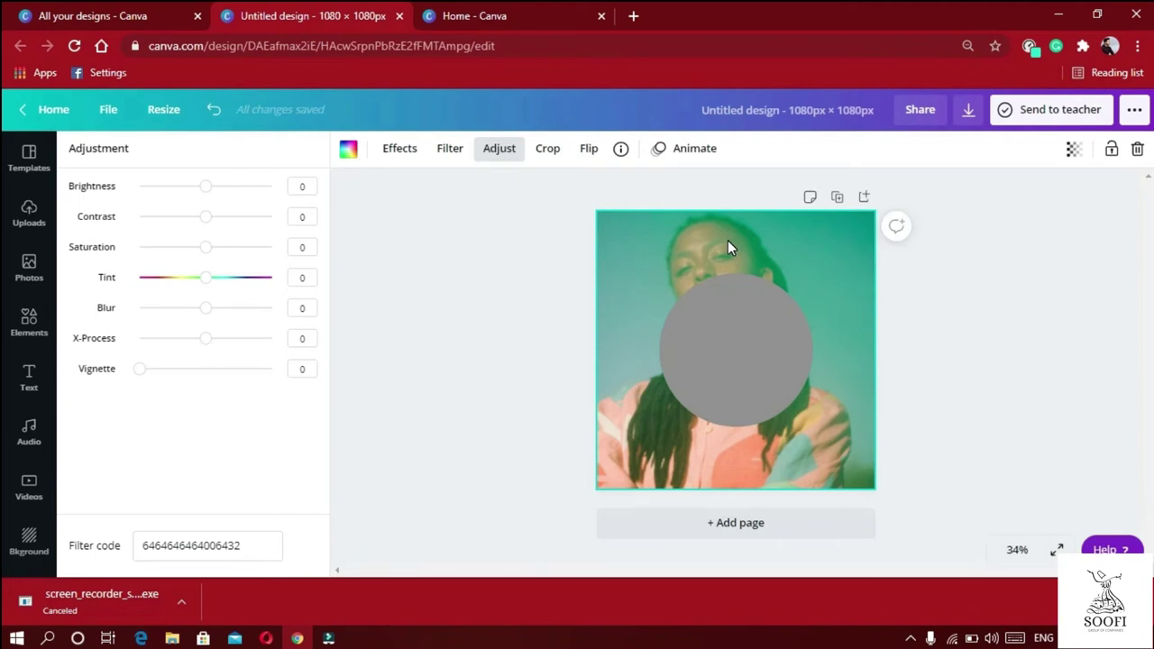
Examine the flip options for the background photo and the page animation styles
click(588, 151)
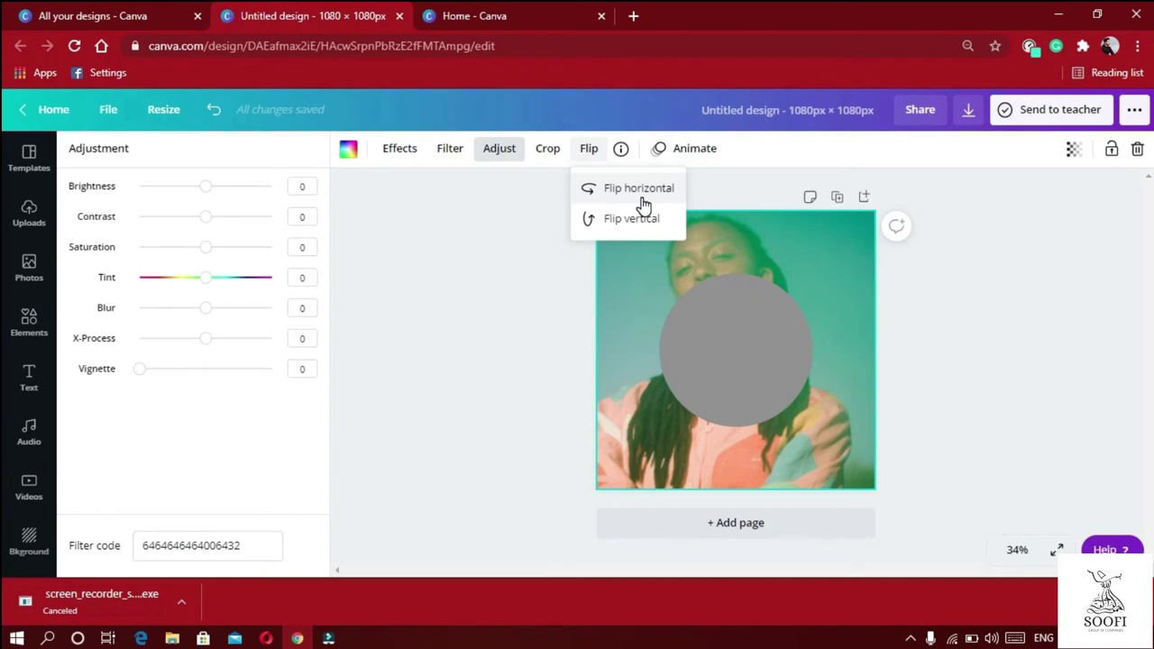
click(690, 160)
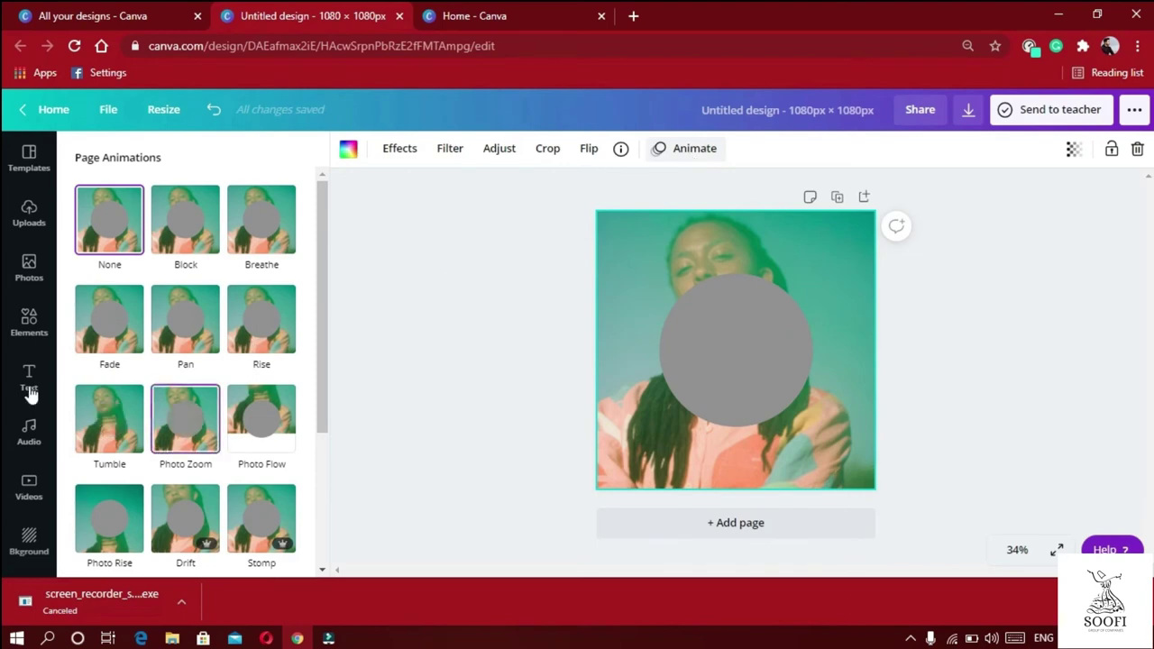
Add a circular frame over the grey circle and fill it with the recently used portrait photo
click(24, 341)
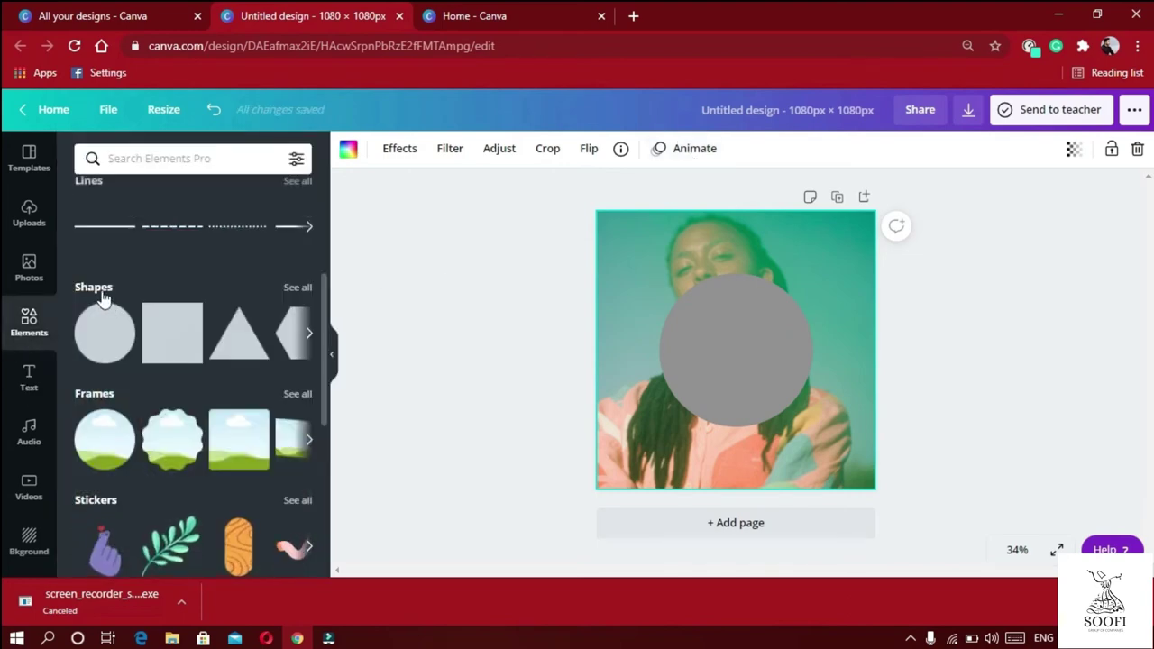
click(321, 290)
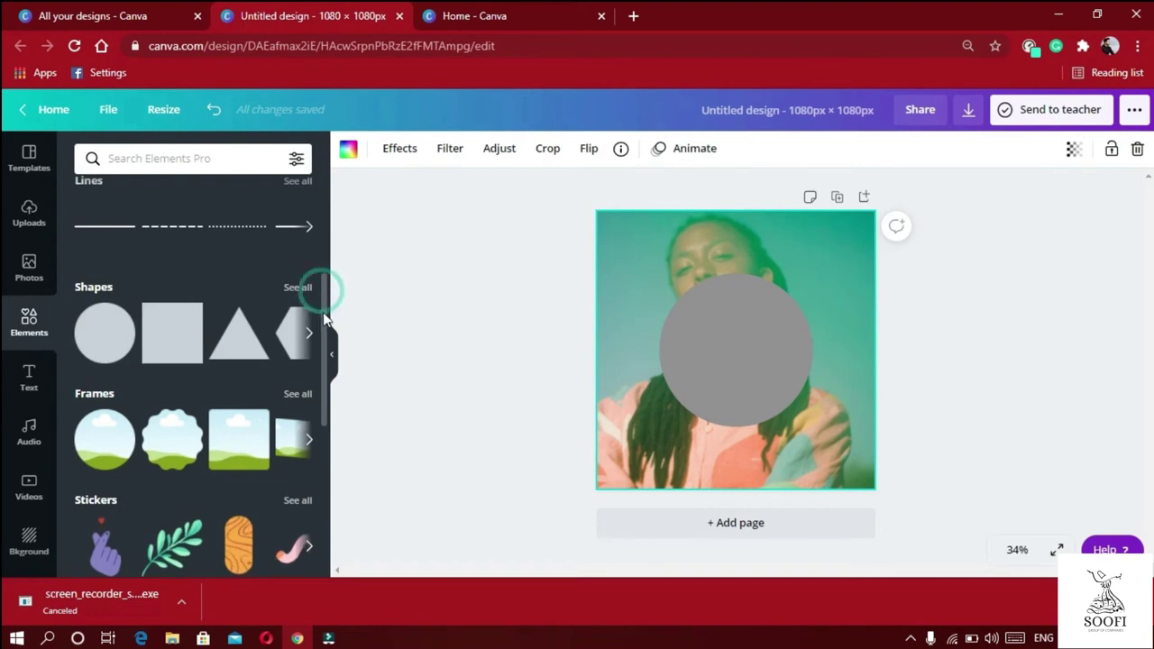
click(106, 440)
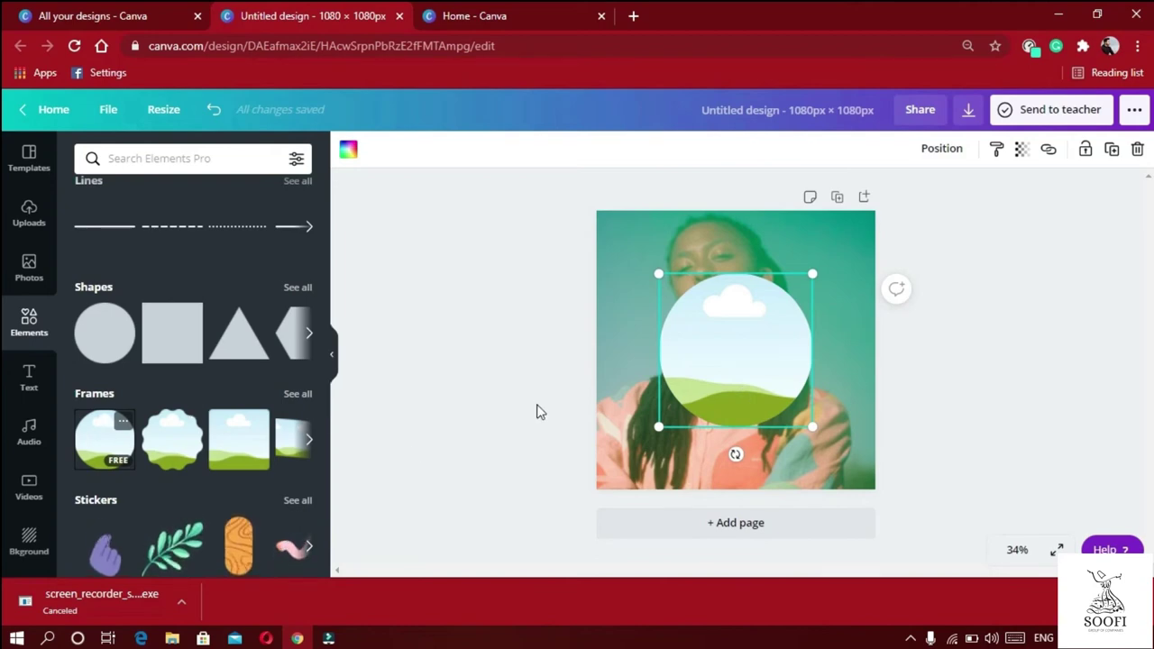
click(28, 266)
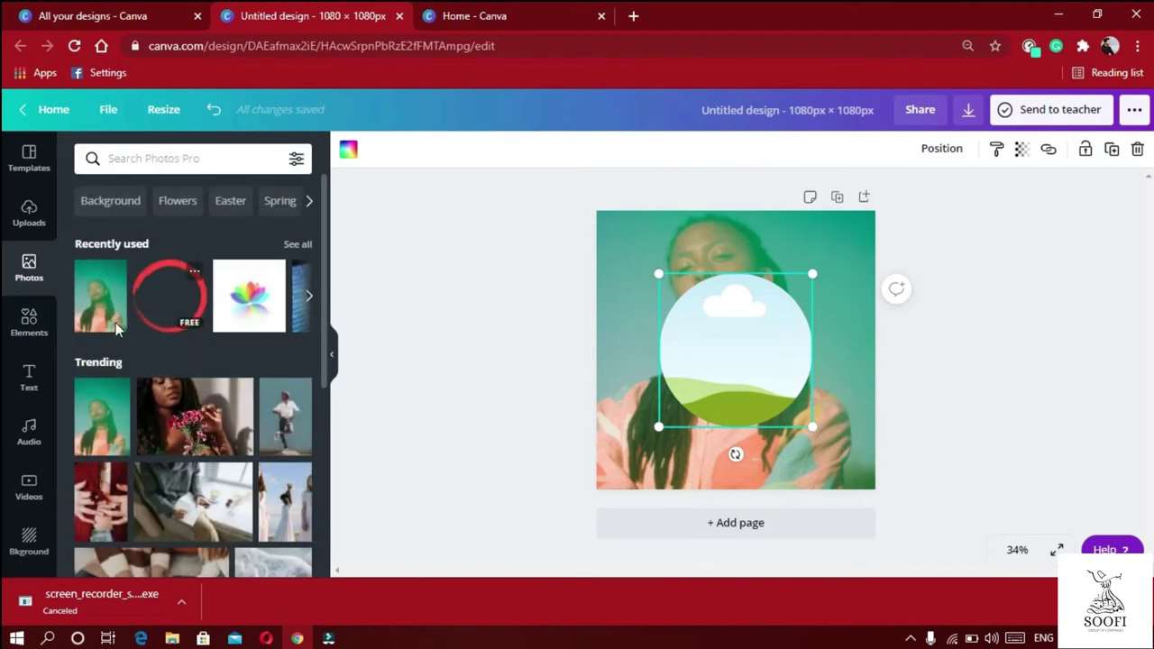
drag(104, 297, 755, 333)
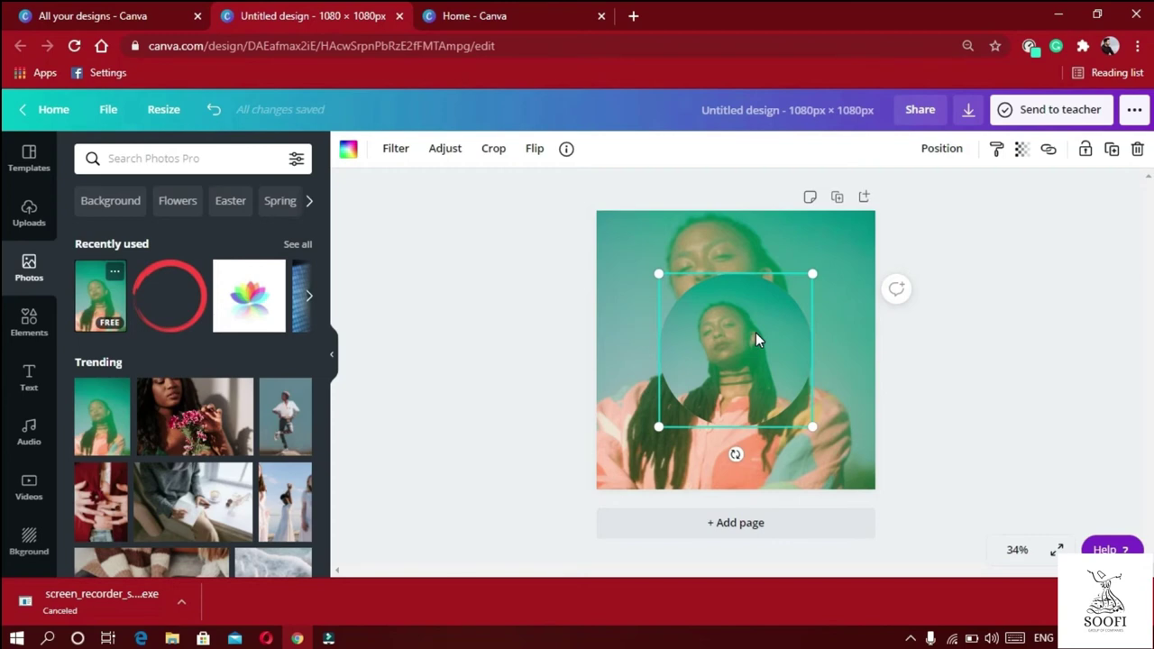
Browse the elements library, from frames, stickers and charts through gradients to the illustration collections
click(29, 322)
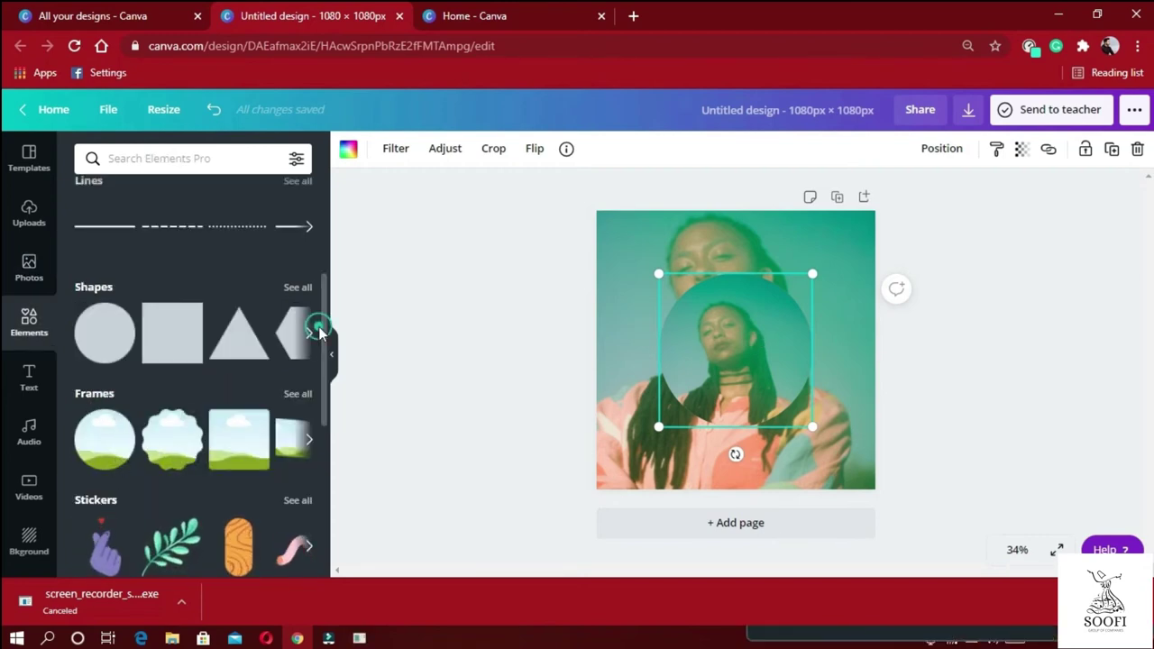
scroll(322, 379, down, 5)
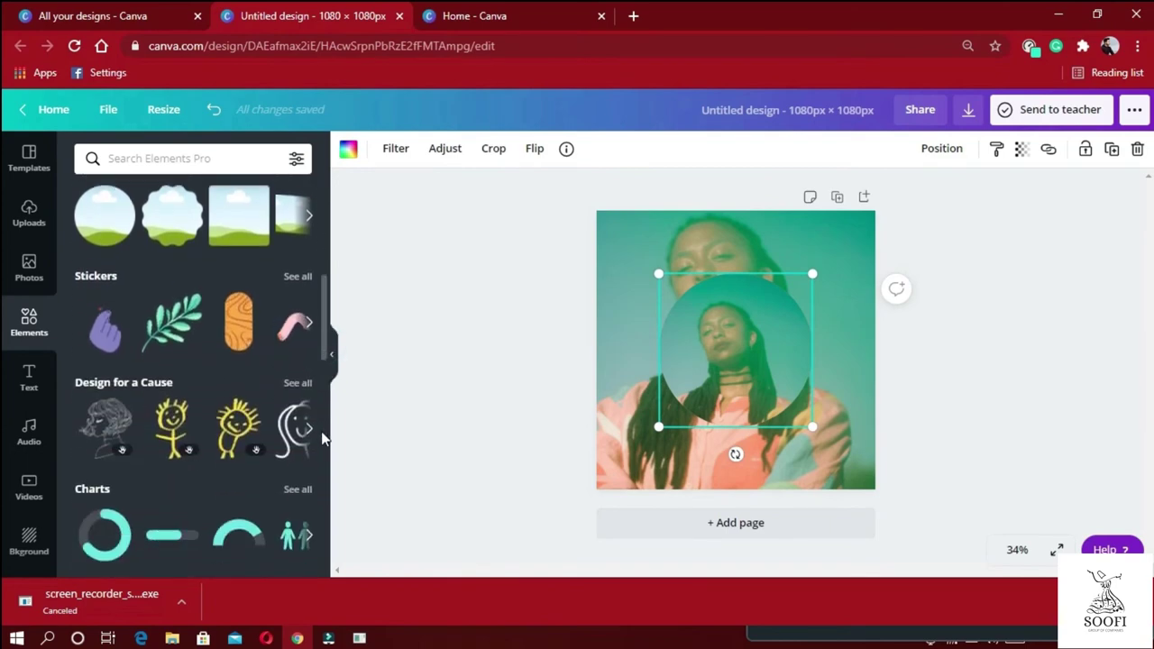
scroll(322, 476, down, 5)
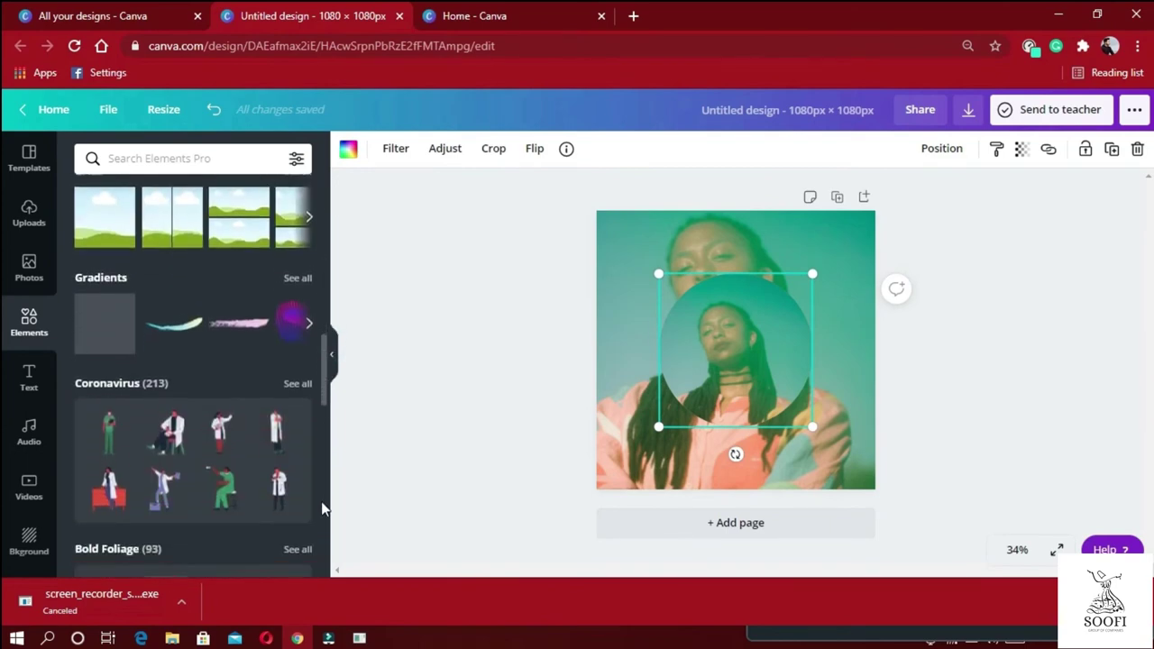
scroll(320, 550, down, 5)
scroll(321, 564, up, 5)
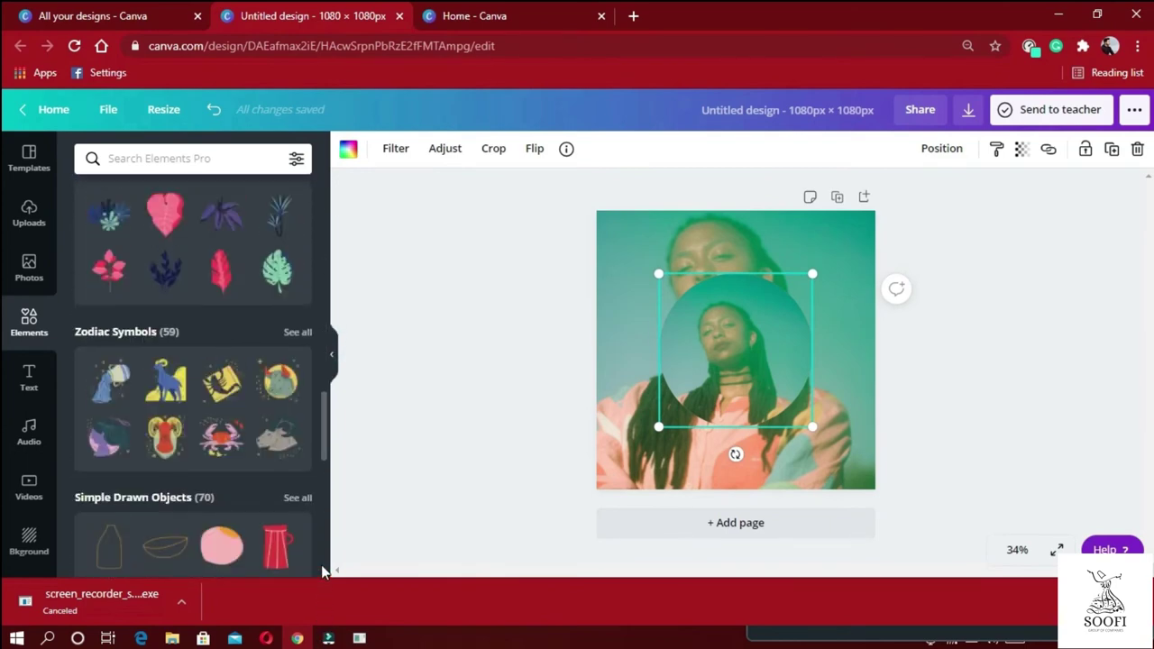
scroll(315, 575, down, 1)
scroll(315, 577, down, 4)
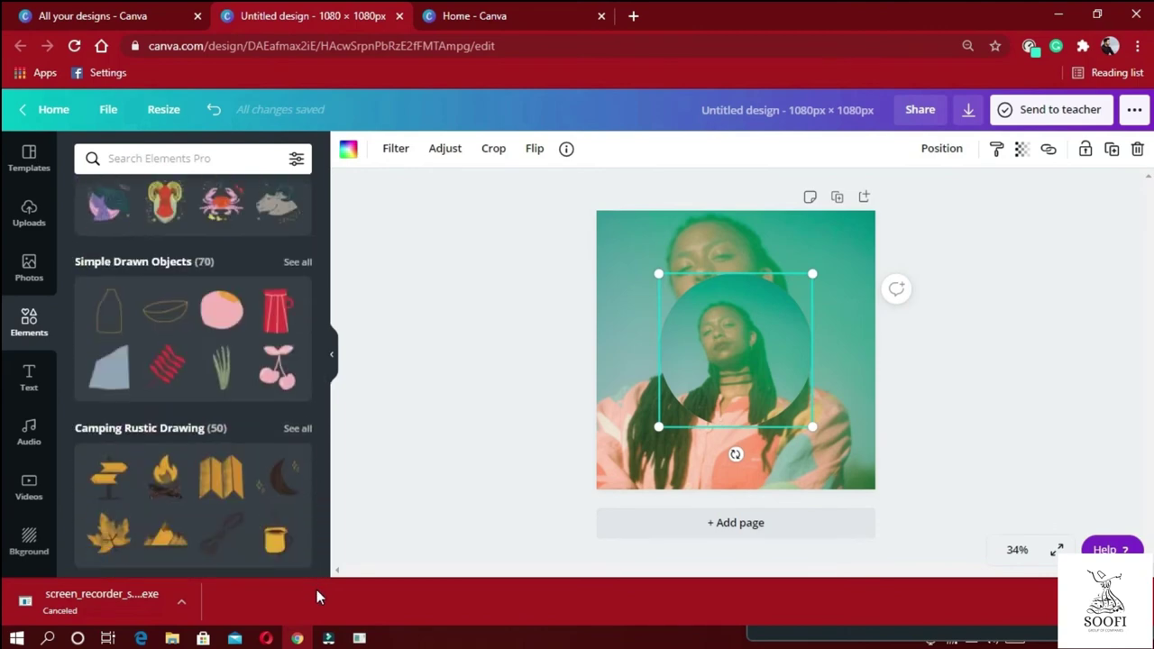
Add a heading text box to the page and show its letter spacing and line height settings
click(28, 383)
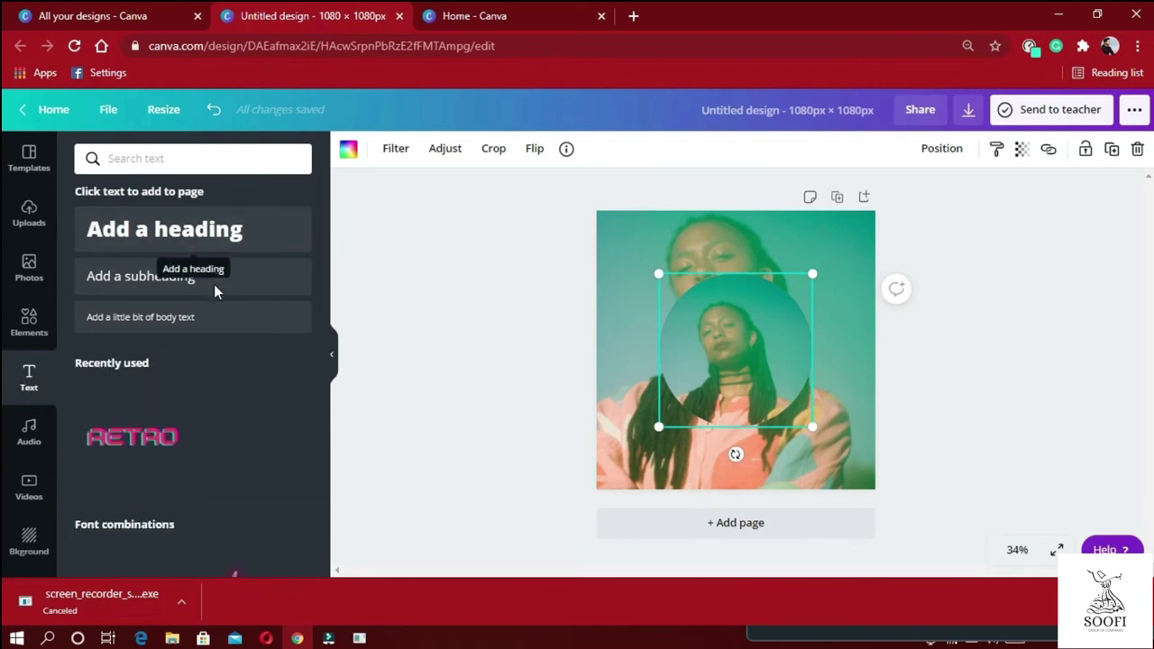
click(234, 236)
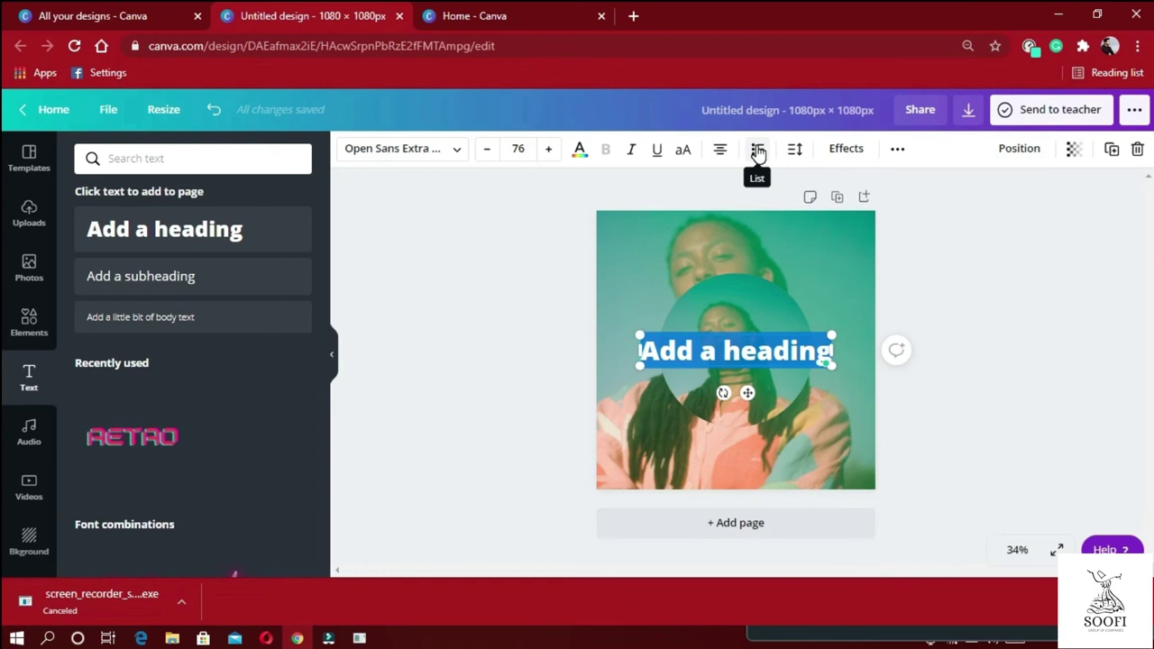
click(793, 150)
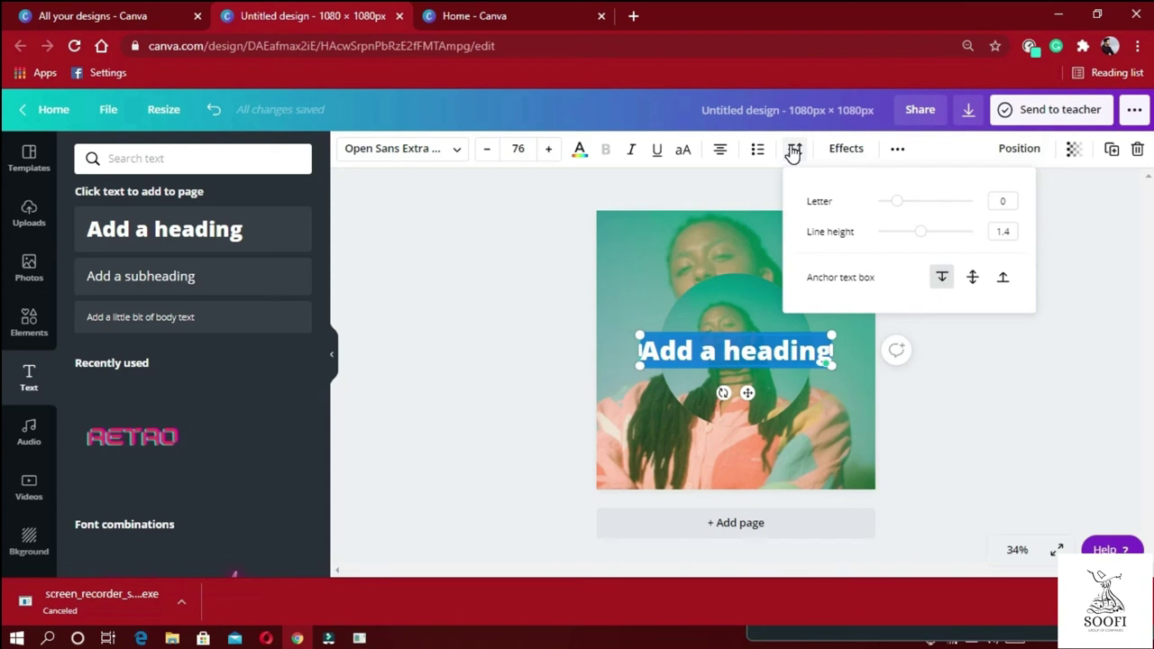
Apply the Curve text effect to the heading with a curve value of 78
click(846, 151)
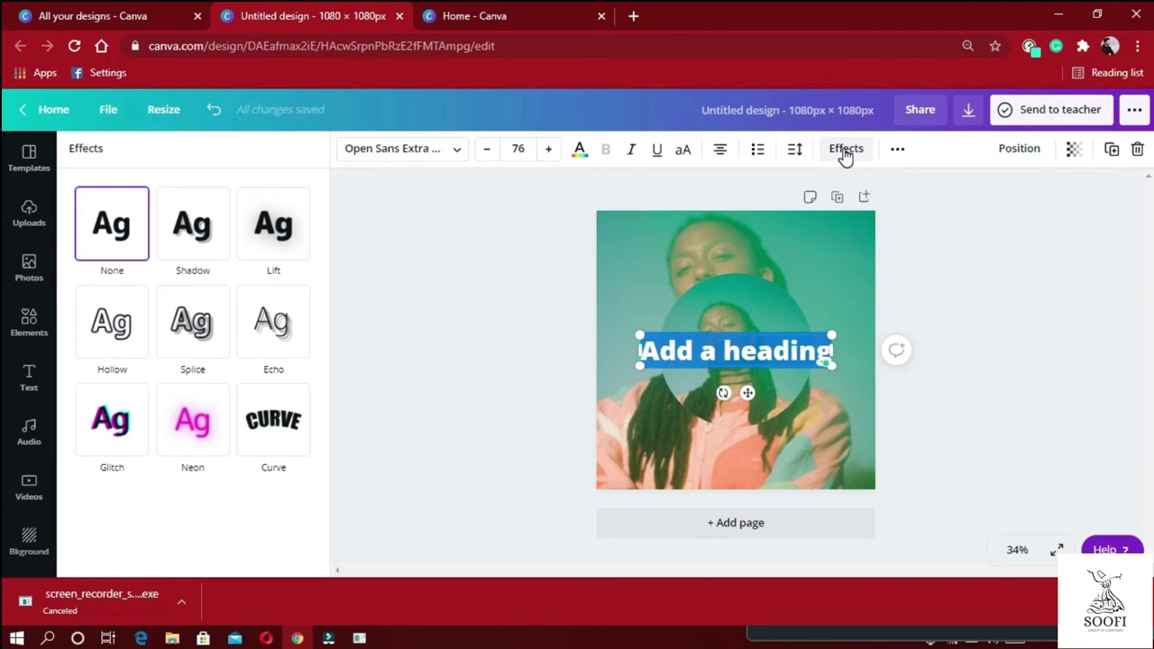
click(251, 451)
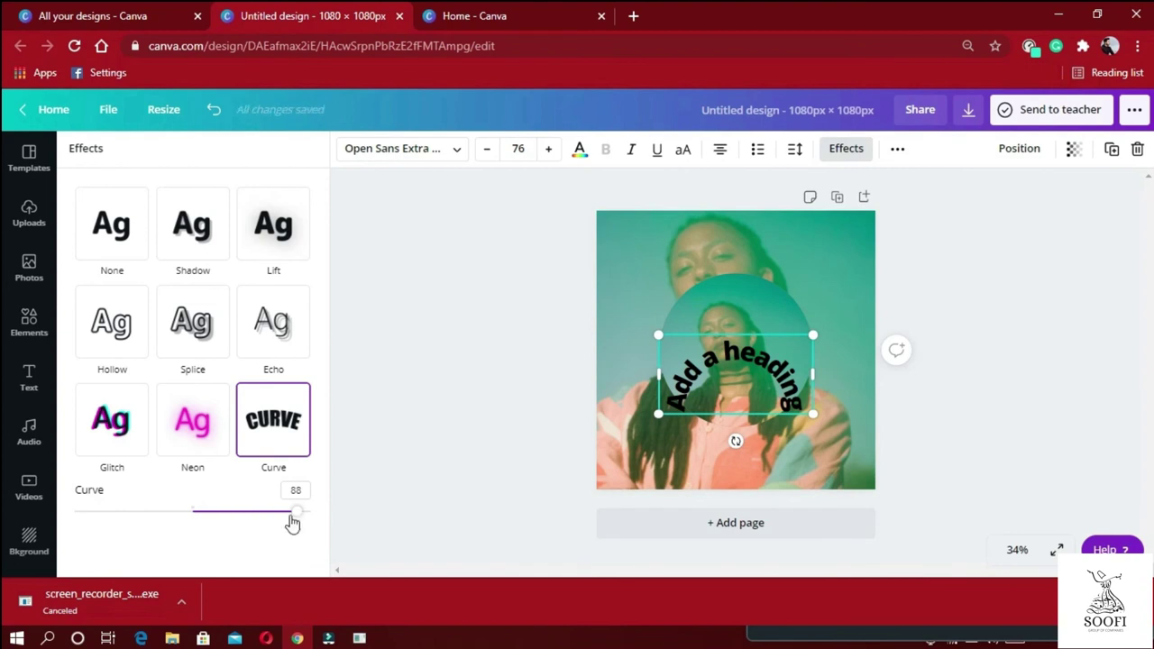
mouse_move(294, 518)
mouse_down()
mouse_move(243, 519)
mouse_move(337, 528)
mouse_move(284, 511)
mouse_up()
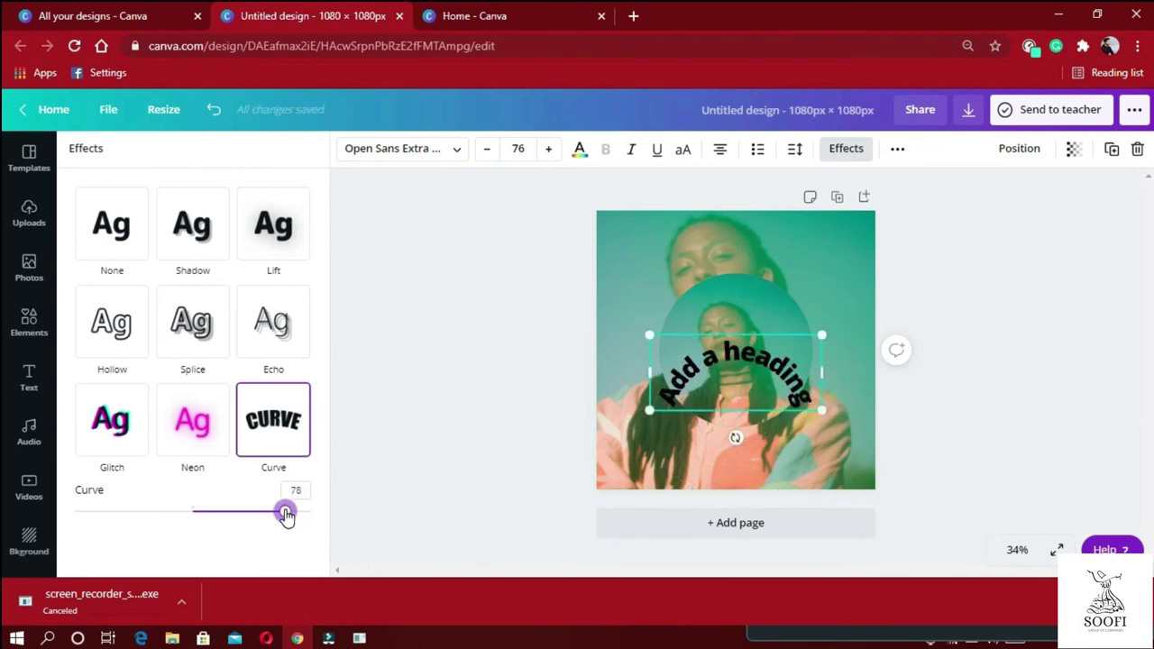
Examine the heading's position options and browse the audio, video and background libraries
click(1023, 151)
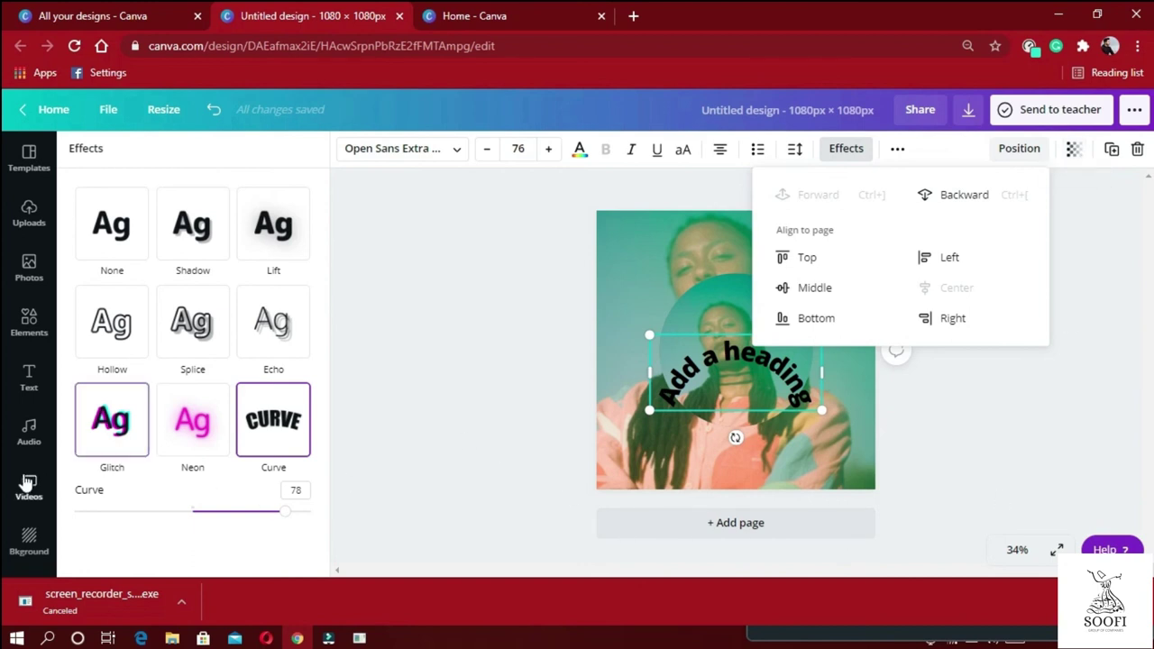
click(24, 443)
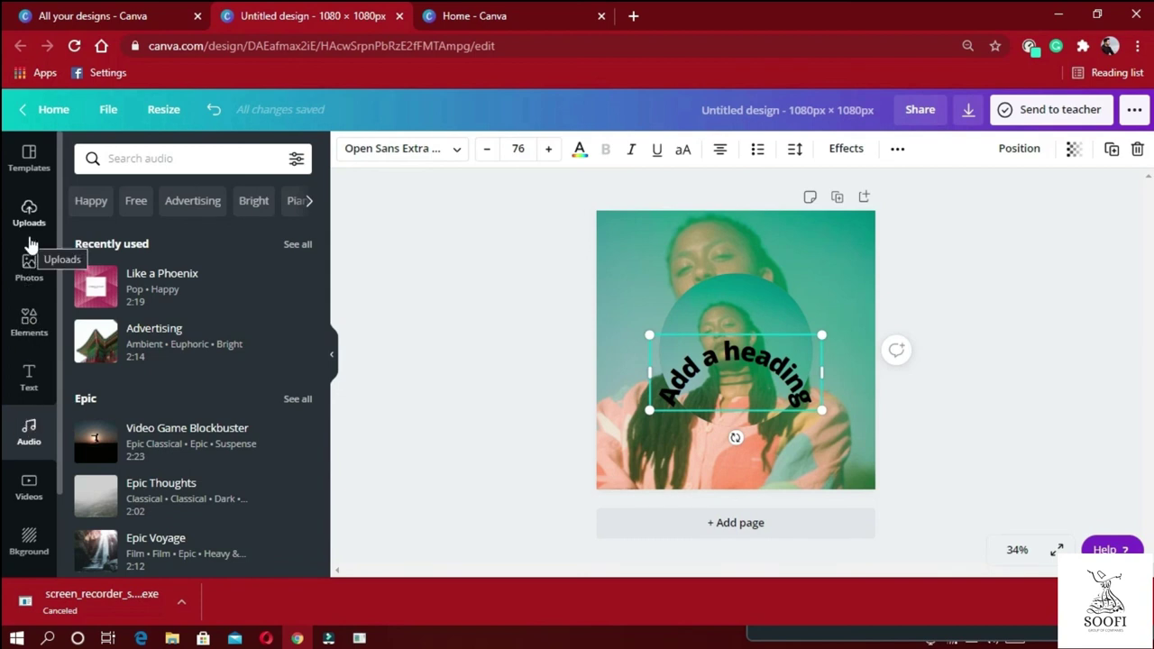
click(25, 490)
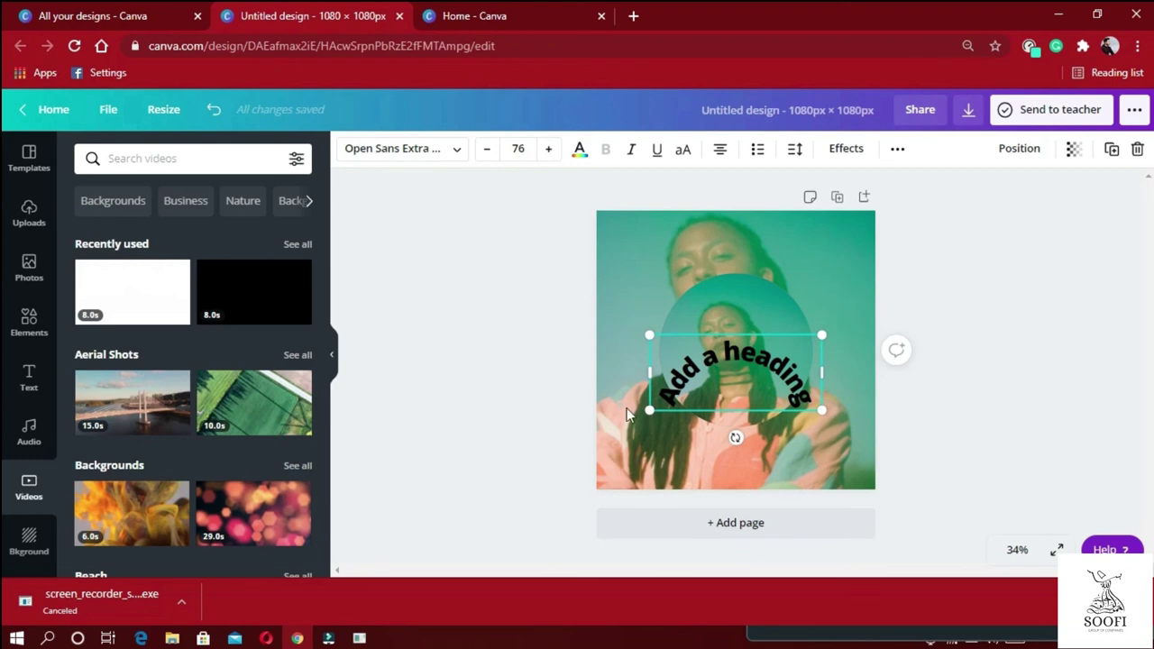
click(16, 544)
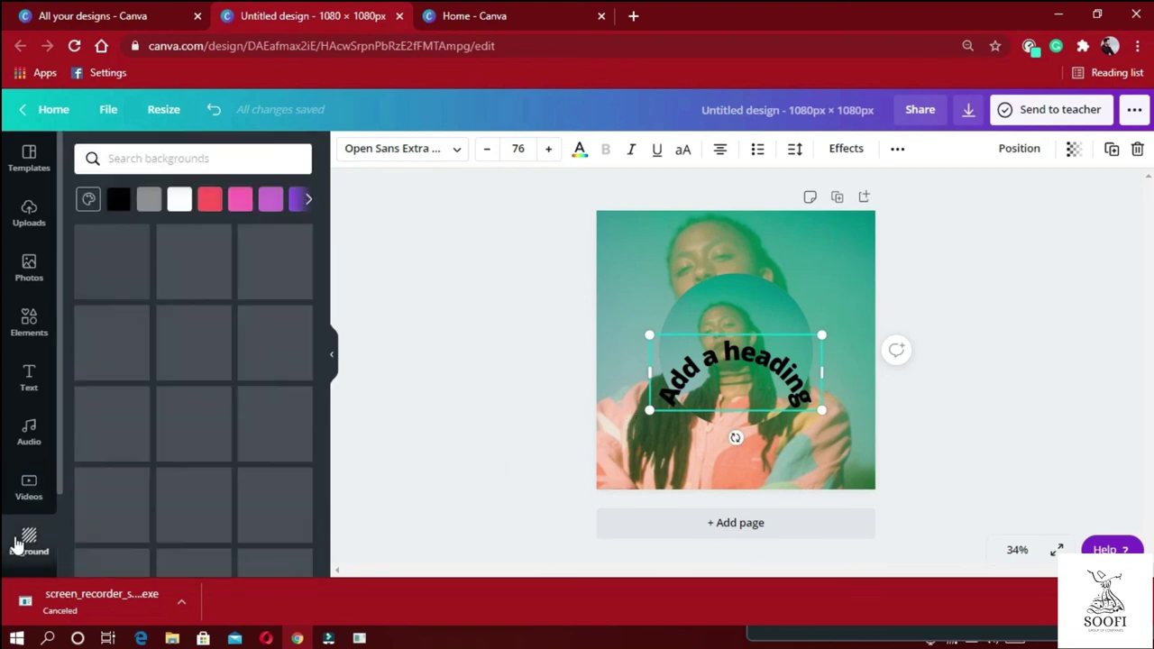
drag(327, 260, 333, 529)
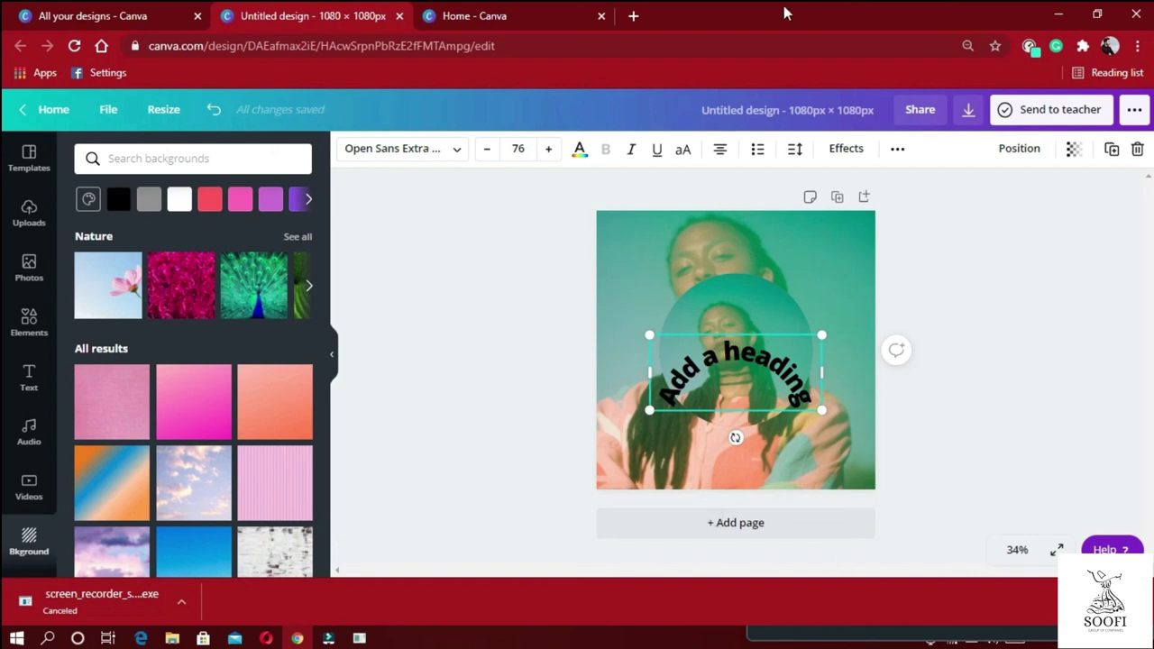
Download the design as a PNG at size 3, giving 3240 × 3240 px
click(966, 113)
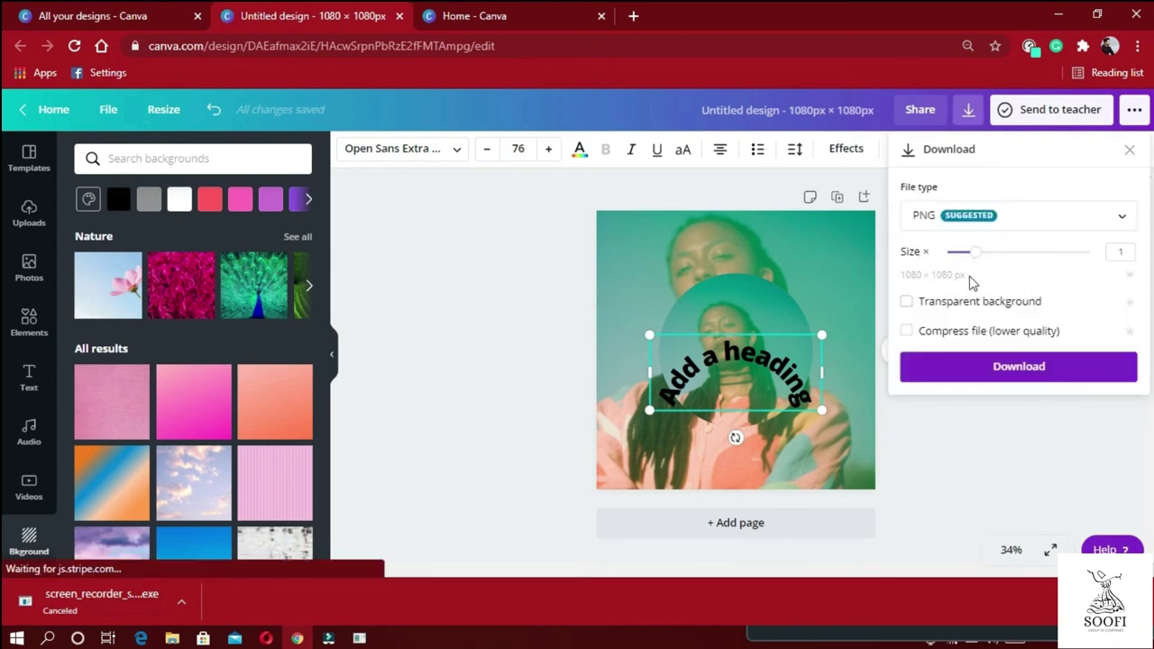
drag(974, 260, 1080, 261)
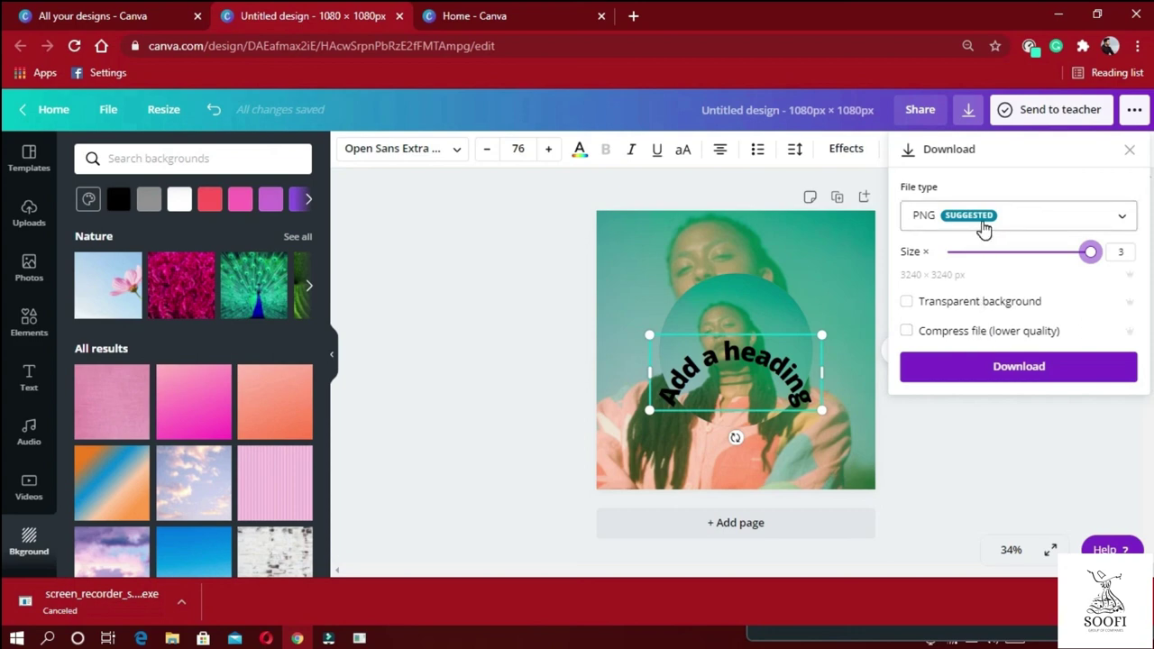
click(1010, 364)
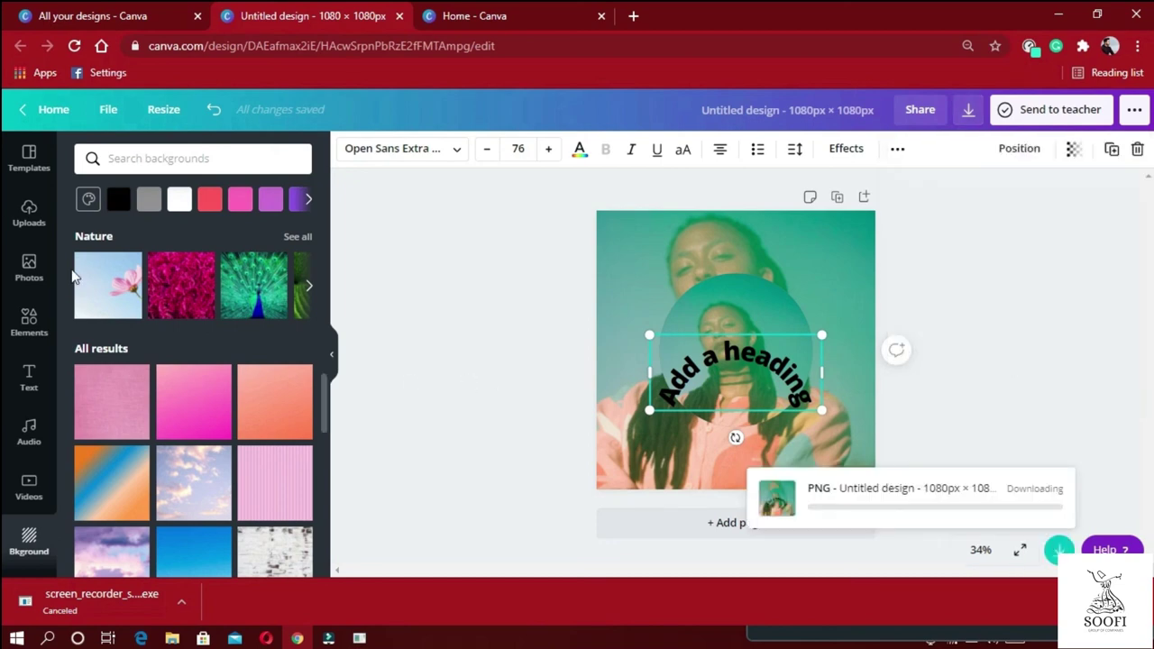